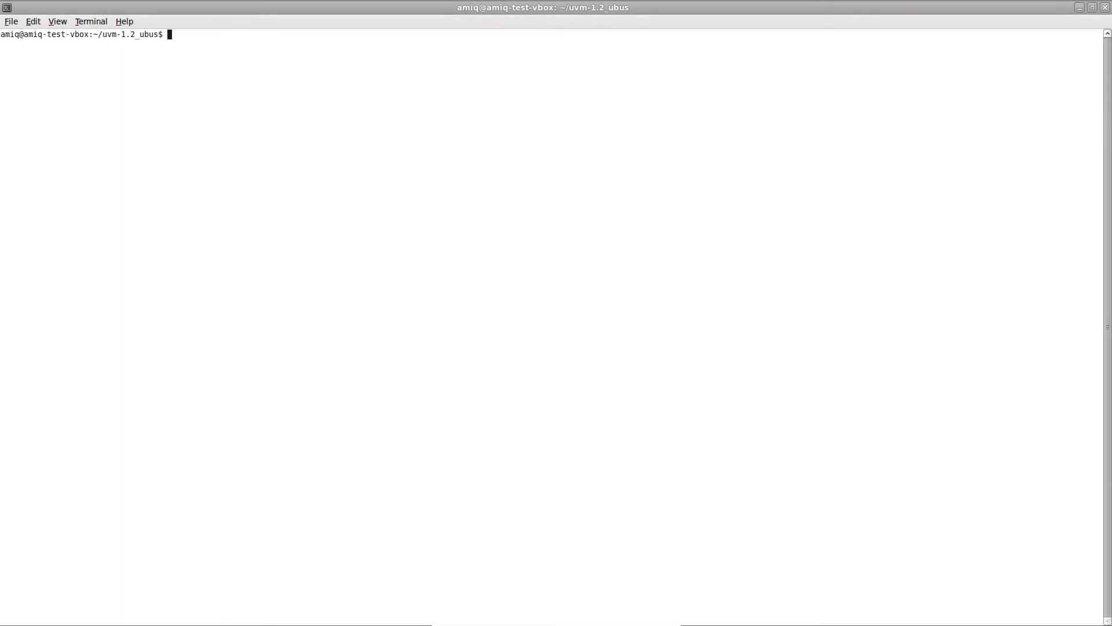
{"action": "type", "text": "verissimo.sh -help"}
Show the Verissimo help listing every command-line option with verissimo.sh -help
{"action": "key", "text": "Return"}
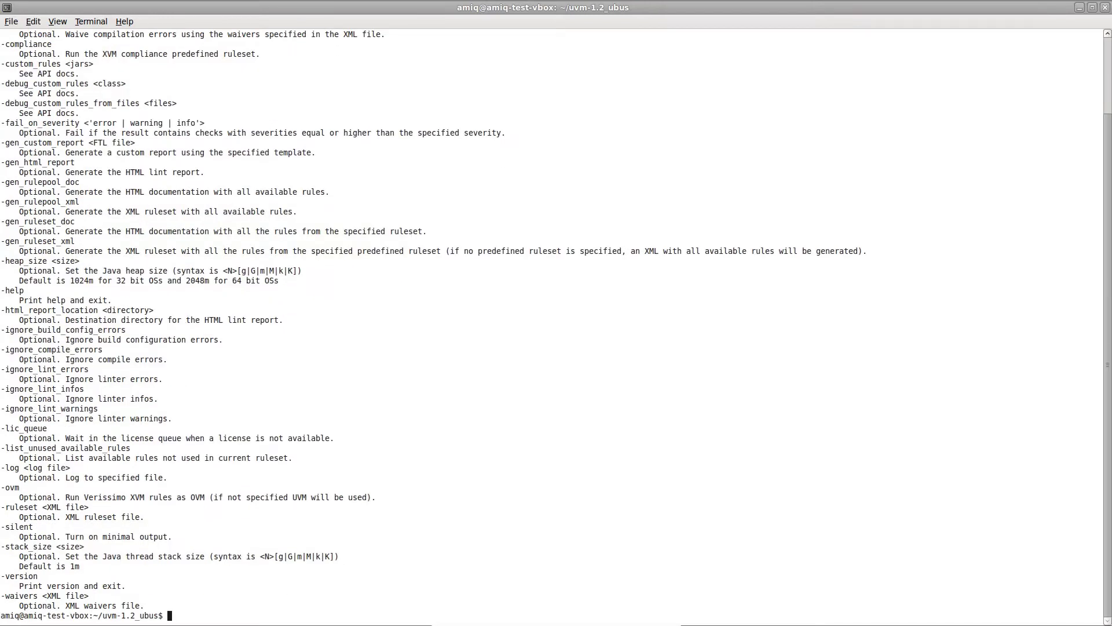
{"action": "type", "text": "cat simulator.args"}
Print simulator.args, showing the UVM library, ubus_tb_top.sv and include directories
{"action": "key", "text": "Return"}
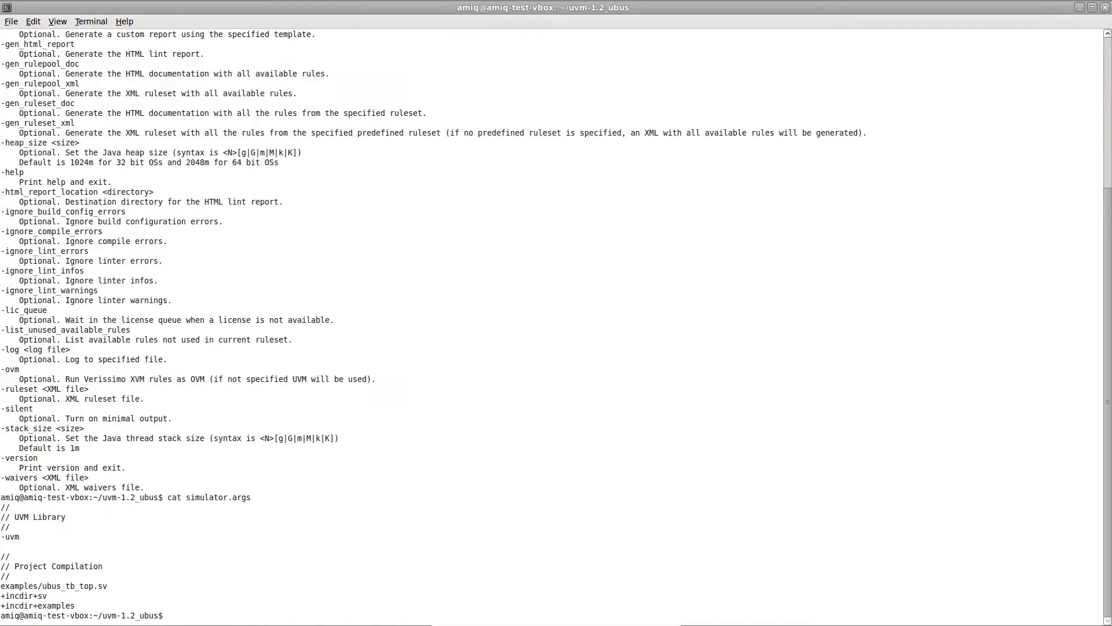
{"action": "type", "text": "verissimo.sh -cmd si"}
{"action": "type", "text": "mulator.args"}
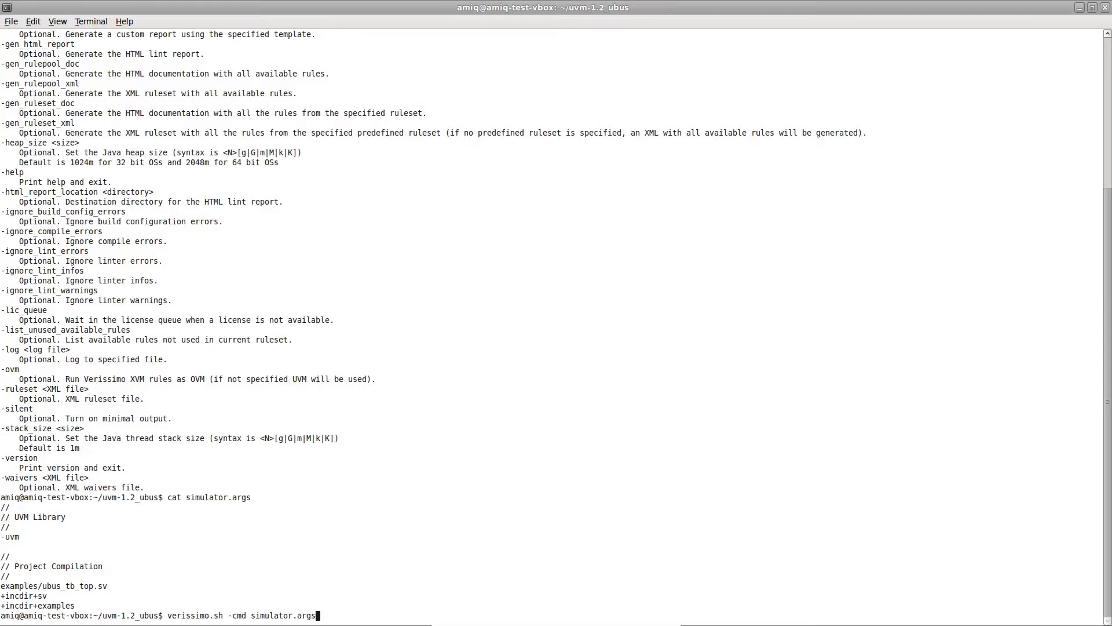
Lint simulator.args: LINT FAILED with 242 checks passed, 137 errors and 6 warnings
{"action": "key", "text": "Return"}
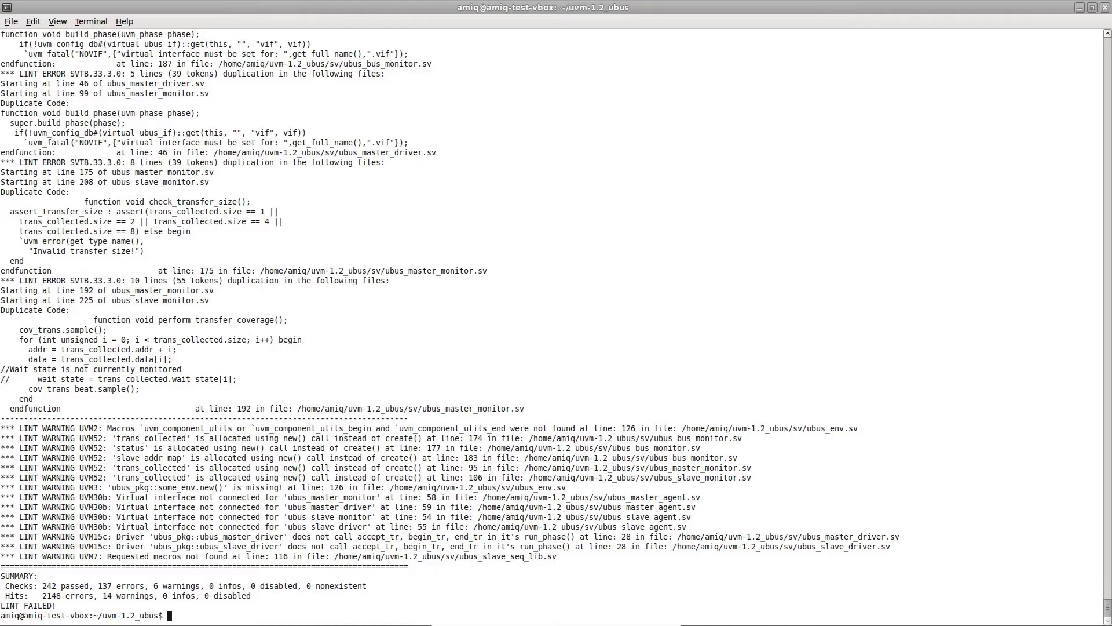
{"action": "scroll", "coordinate": [556, 322], "scroll_direction": "up", "scroll_amount": 15}
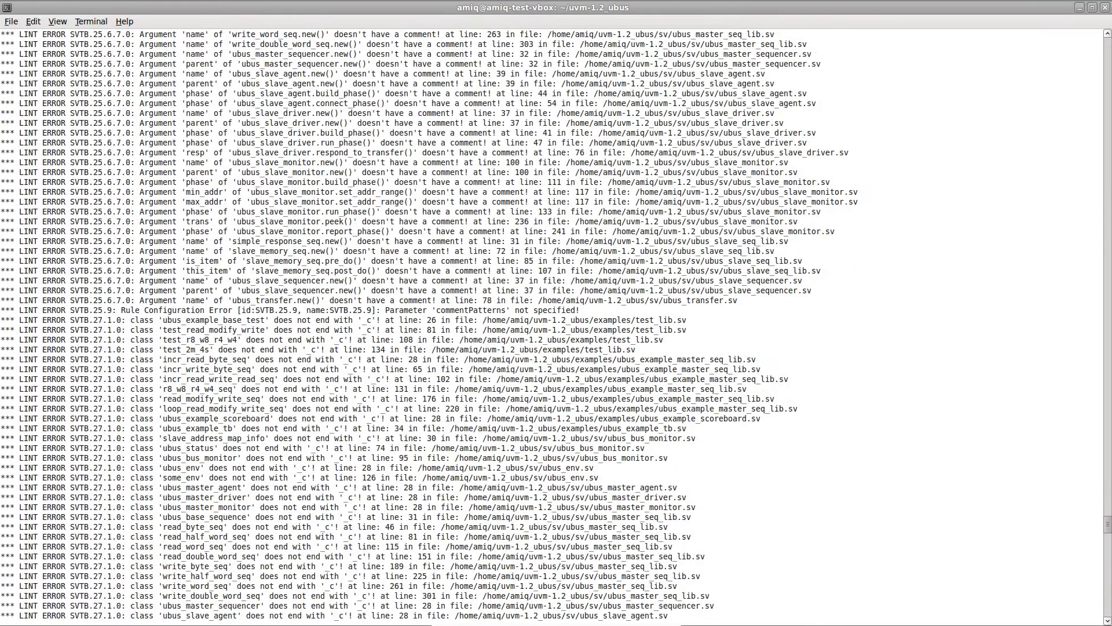
{"action": "scroll", "coordinate": [556, 321], "scroll_direction": "up", "scroll_amount": 10}
{"action": "scroll", "coordinate": [556, 321], "scroll_direction": "up", "scroll_amount": 10}
{"action": "scroll", "coordinate": [556, 322], "scroll_direction": "up", "scroll_amount": 10}
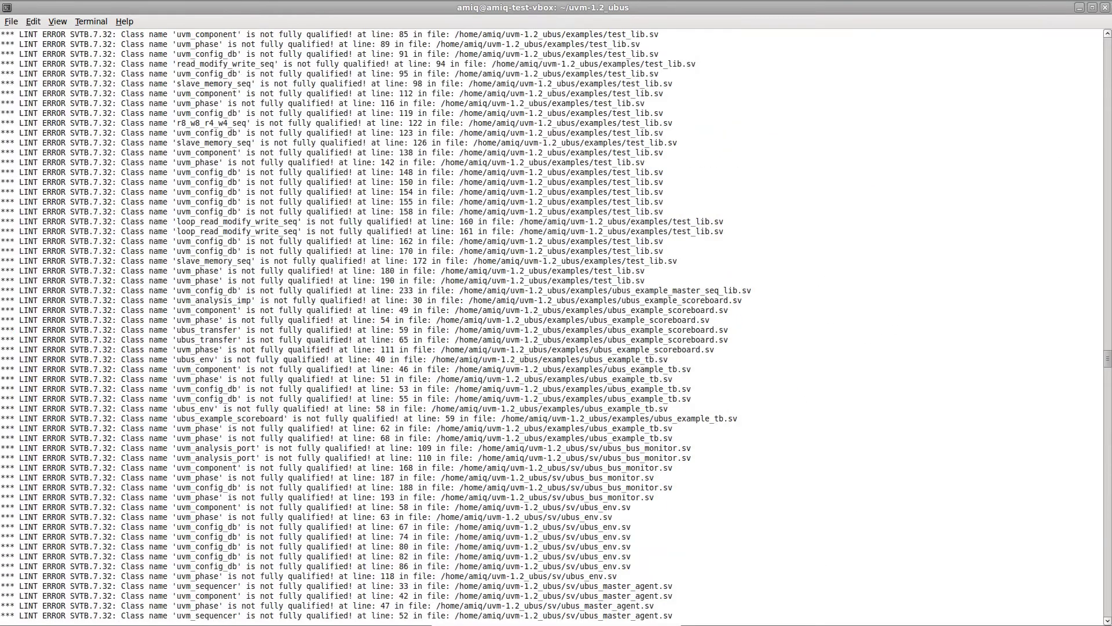
{"action": "scroll", "coordinate": [556, 321], "scroll_direction": "up", "scroll_amount": 10}
{"action": "scroll", "coordinate": [556, 321], "scroll_direction": "up", "scroll_amount": 10}
{"action": "scroll", "coordinate": [556, 321], "scroll_direction": "up", "scroll_amount": 10}
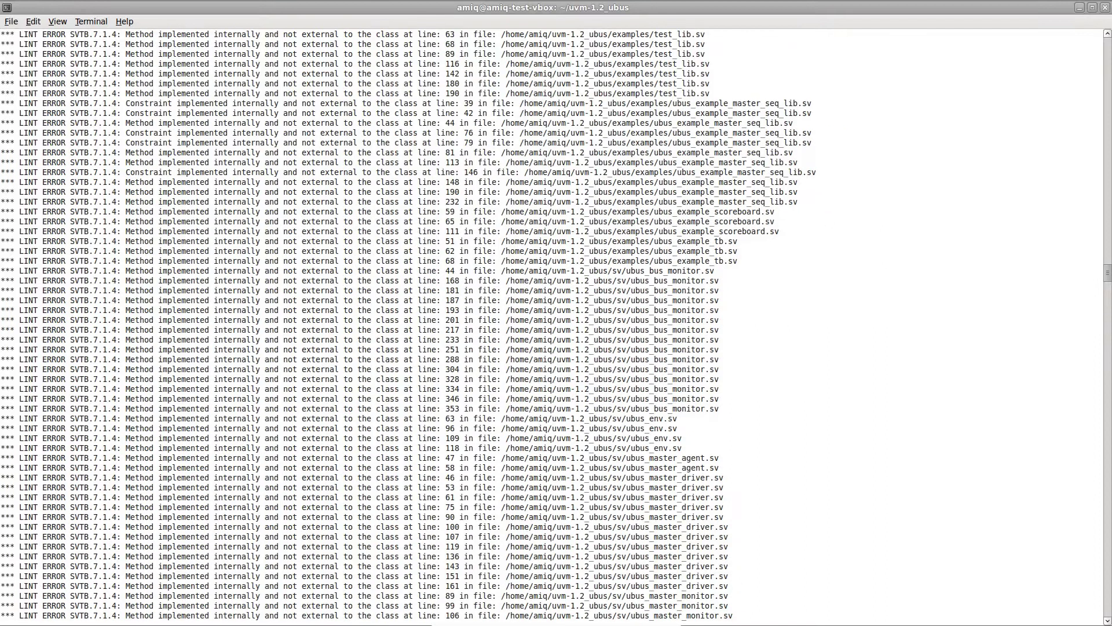
{"action": "scroll", "coordinate": [556, 321], "scroll_direction": "up", "scroll_amount": 10}
{"action": "scroll", "coordinate": [556, 322], "scroll_direction": "up", "scroll_amount": 10}
{"action": "scroll", "coordinate": [557, 322], "scroll_direction": "up", "scroll_amount": 10}
{"action": "scroll", "coordinate": [556, 321], "scroll_direction": "up", "scroll_amount": 10}
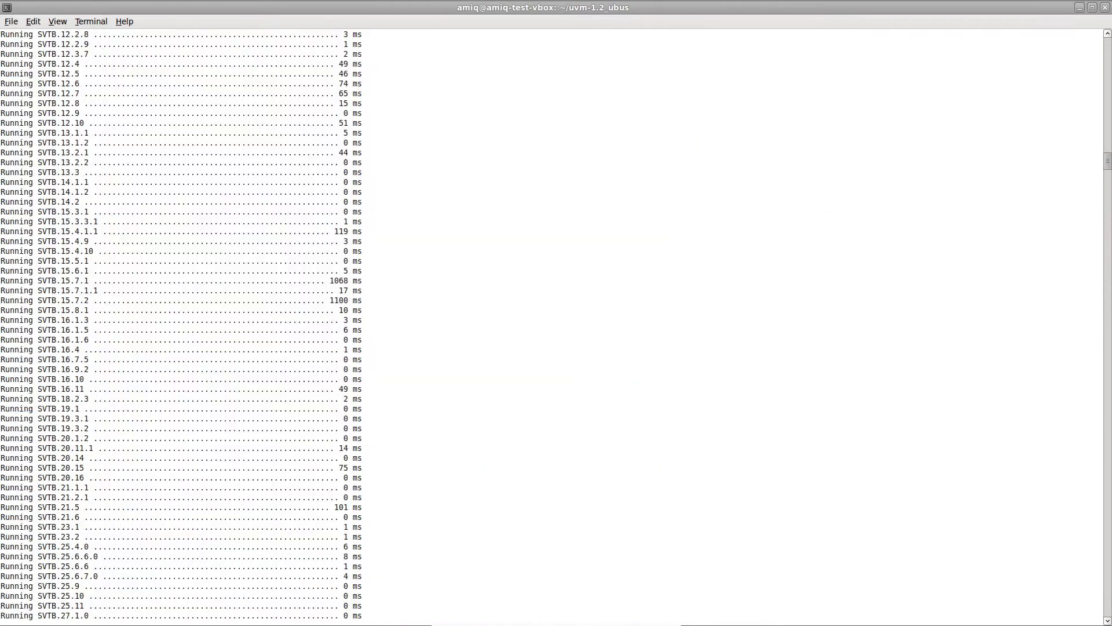
{"action": "scroll", "coordinate": [556, 322], "scroll_direction": "up", "scroll_amount": 2}
{"action": "key", "text": "Up"}
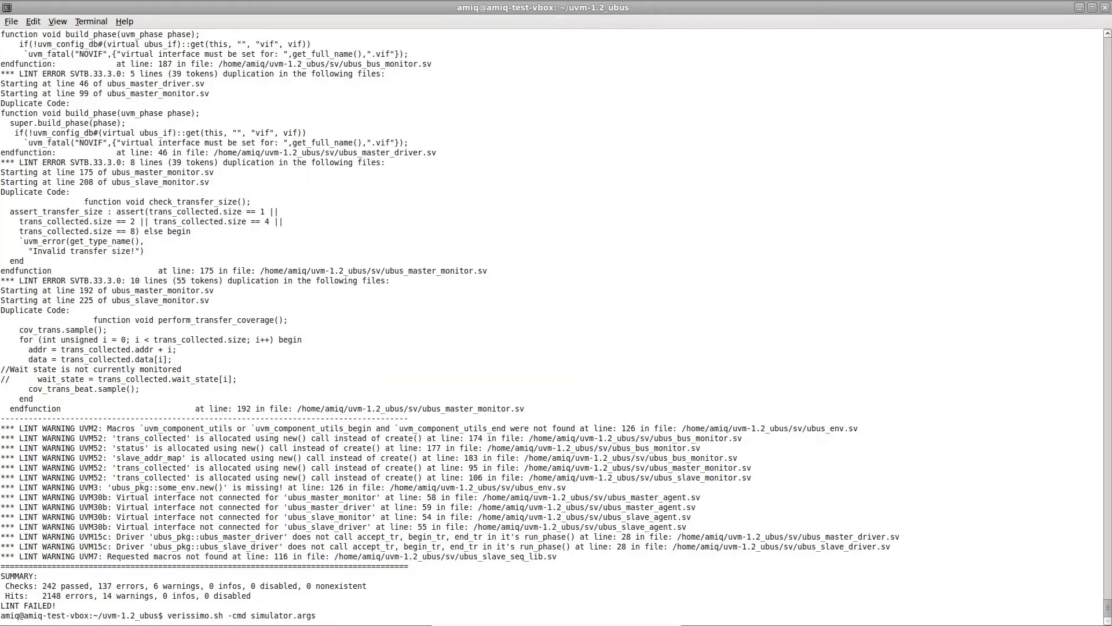
{"action": "type", "text": " -"}
{"action": "type", "text": "gen_html_report"}
Generate the HTML lint report and view verissimo_html_report/index.html in Firefox
{"action": "key", "text": "Return"}
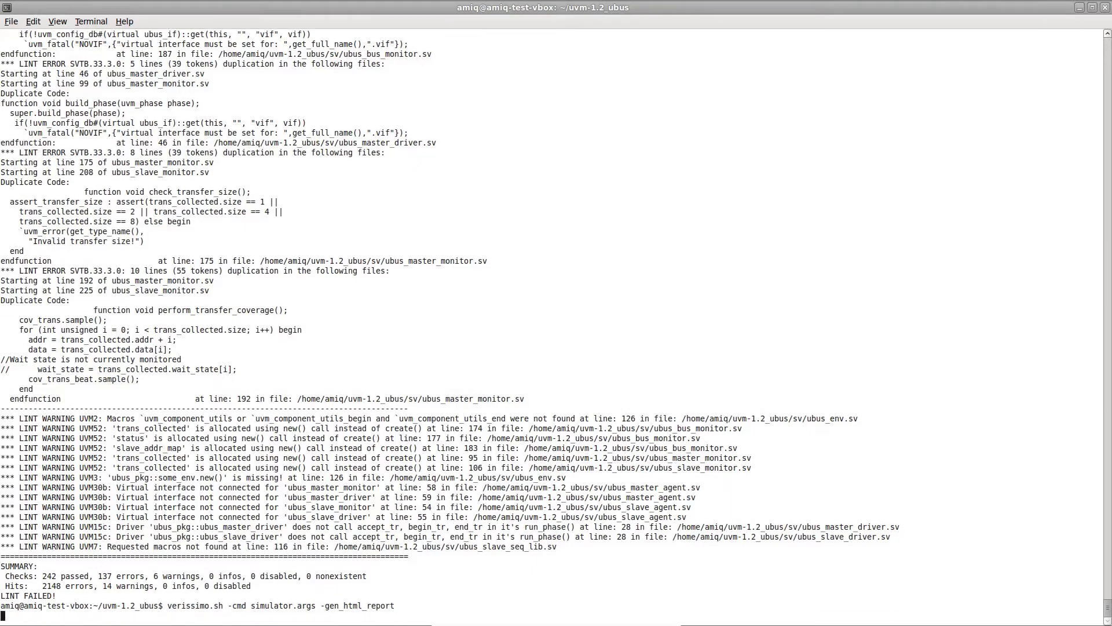
{"action": "type", "text": "firefox"}
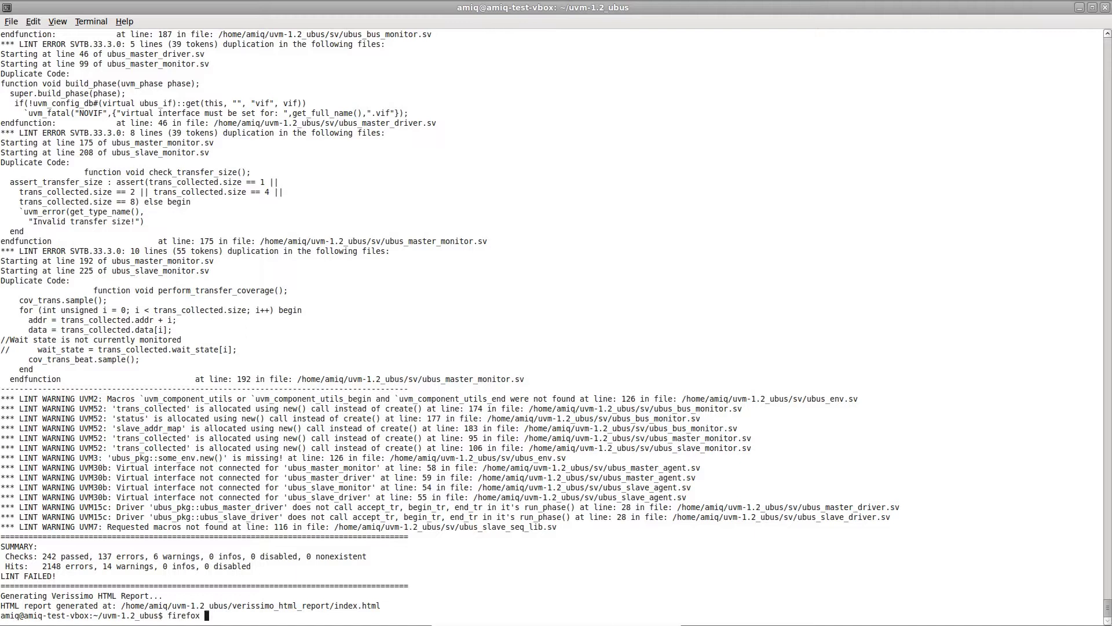
{"action": "left_click_drag", "start_coordinate": [121, 606], "coordinate": [380, 605]}
{"action": "type", "text": "/home/amiq/uvm-1.2_ubus/verissimo_html_report/index.html"}
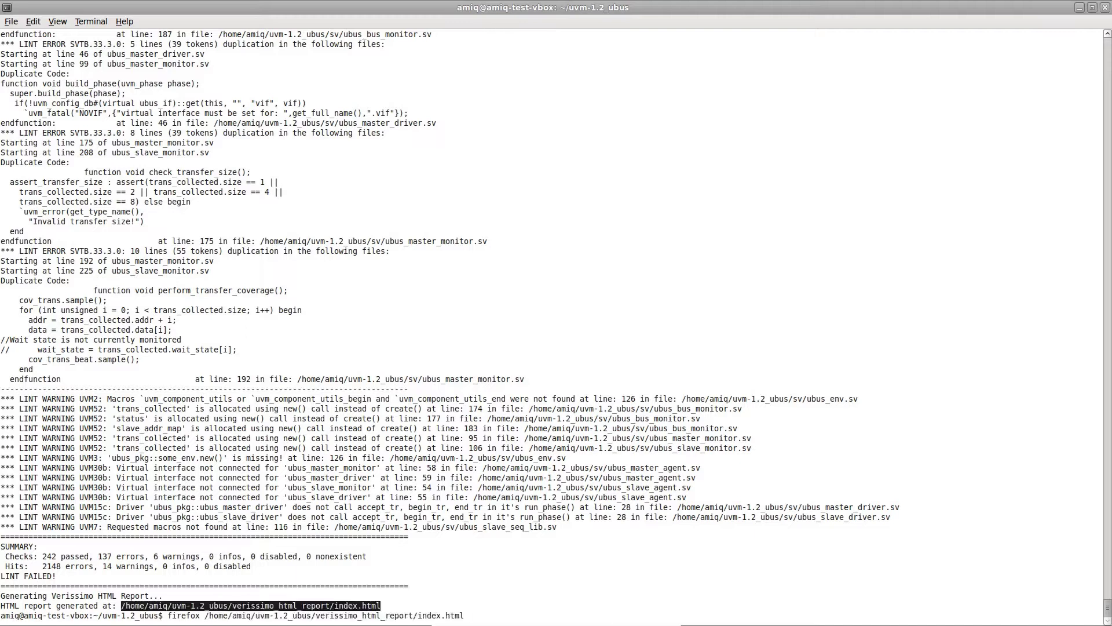
{"action": "key", "text": "Return"}
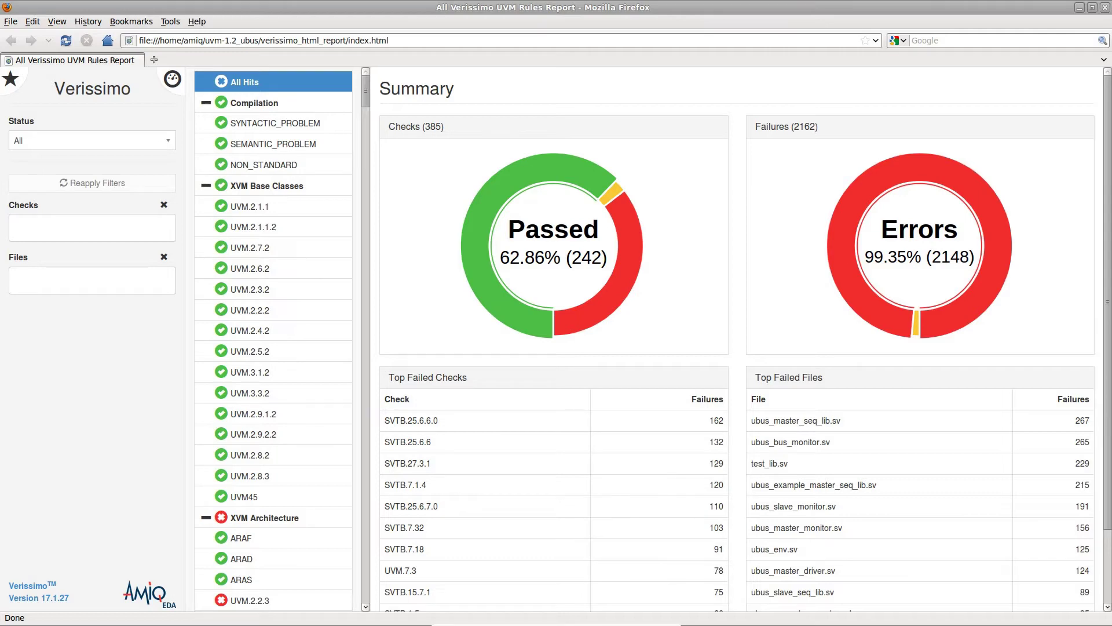
Rerun the lint with -basic and an HTML report: 42 checks passed, 17 errors
{"action": "left_click", "coordinate": [1104, 7]}
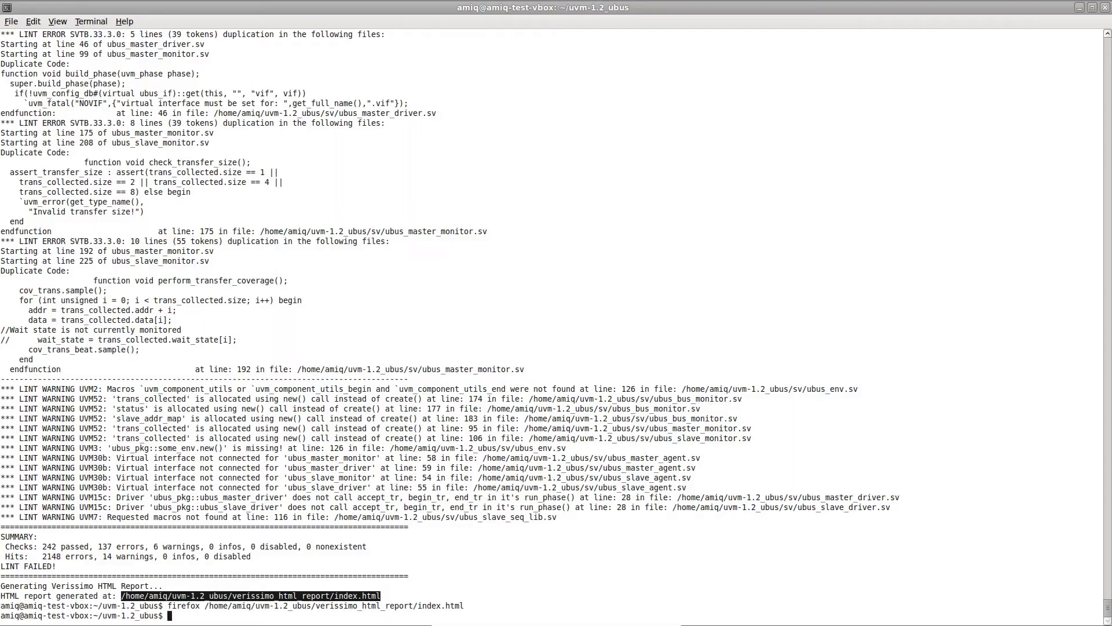
{"action": "key", "text": "Up"}
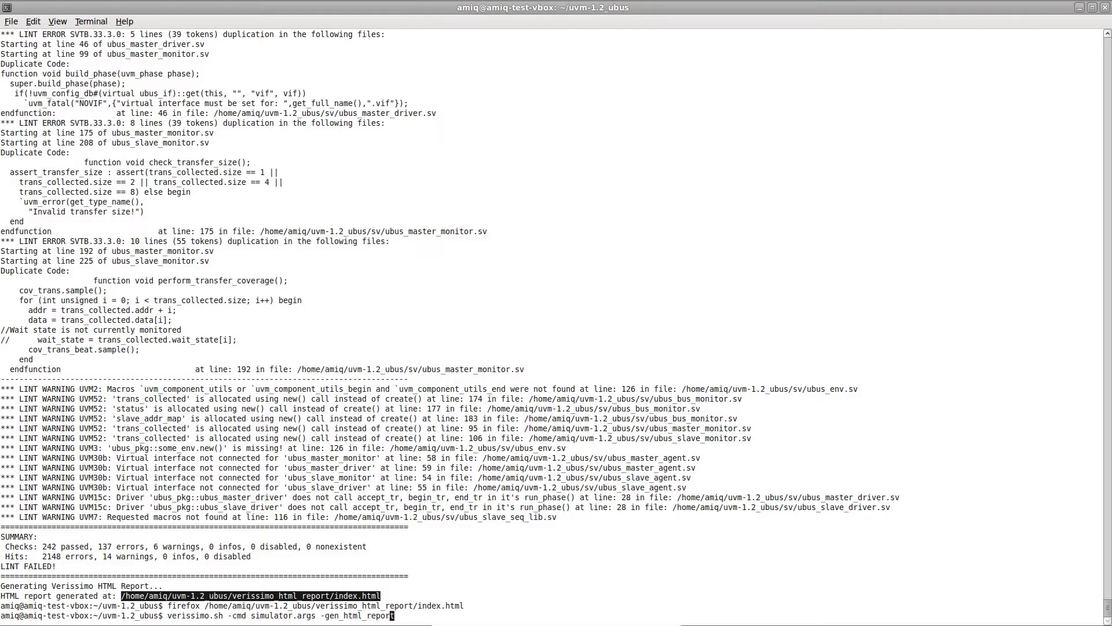
{"action": "key", "text": "Left"}
{"action": "key", "text": "Left"}
{"action": "key", "text": "Left"}
{"action": "type", "text": "-basic"}
{"action": "key", "text": "Return"}
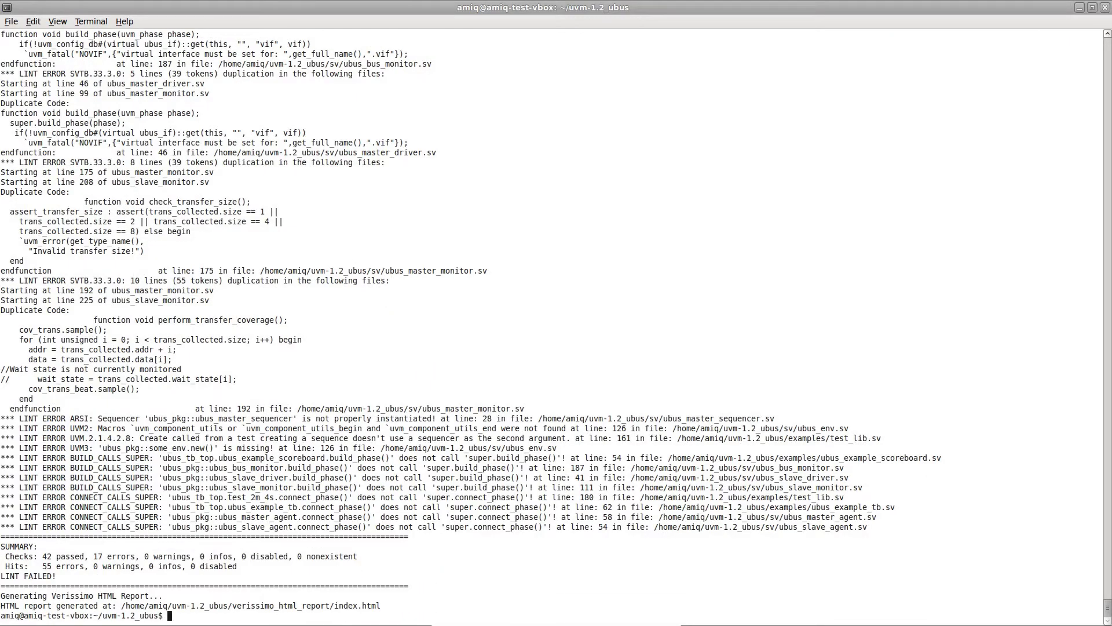
{"action": "scroll", "coordinate": [557, 313], "scroll_direction": "up", "scroll_amount": 5}
{"action": "scroll", "coordinate": [556, 314], "scroll_direction": "up", "scroll_amount": 5}
{"action": "scroll", "coordinate": [556, 314], "scroll_direction": "up", "scroll_amount": 5}
{"action": "scroll", "coordinate": [557, 313], "scroll_direction": "up", "scroll_amount": 5}
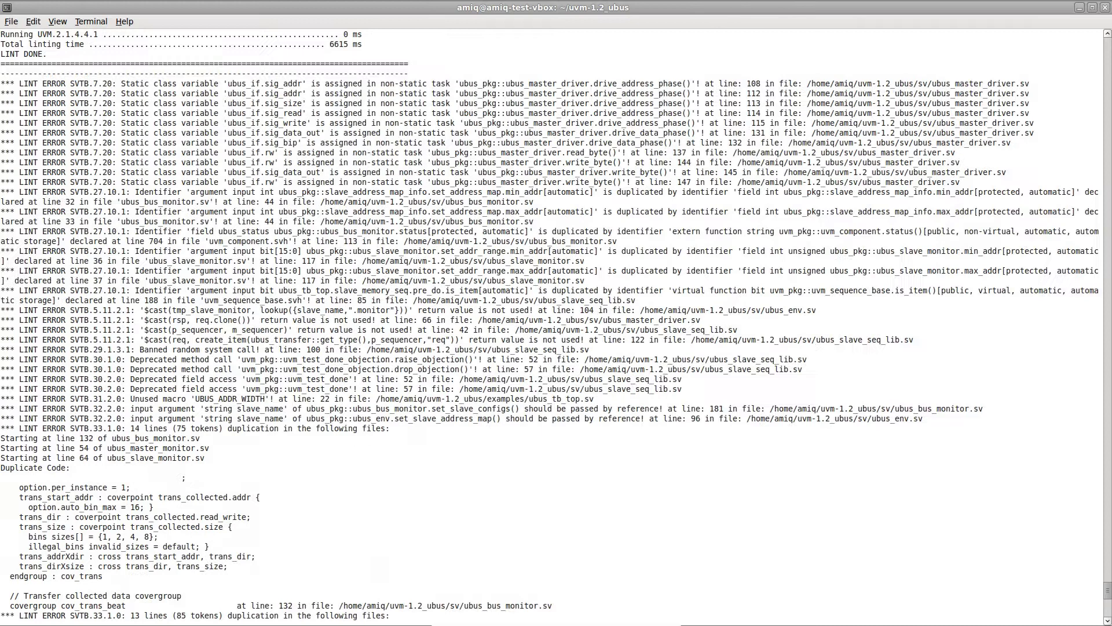
{"action": "scroll", "coordinate": [557, 312], "scroll_direction": "up", "scroll_amount": 10}
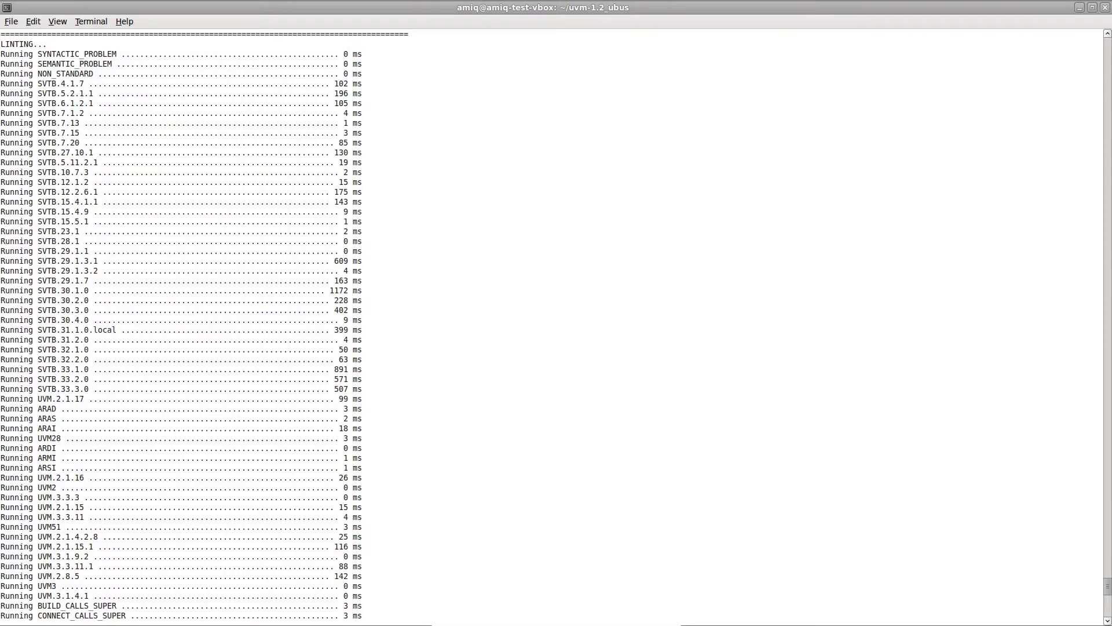
{"action": "scroll", "coordinate": [556, 313], "scroll_direction": "down", "scroll_amount": 10}
{"action": "scroll", "coordinate": [556, 313], "scroll_direction": "down", "scroll_amount": 10}
{"action": "scroll", "coordinate": [556, 313], "scroll_direction": "down", "scroll_amount": 5}
{"action": "scroll", "coordinate": [556, 314], "scroll_direction": "down", "scroll_amount": 10}
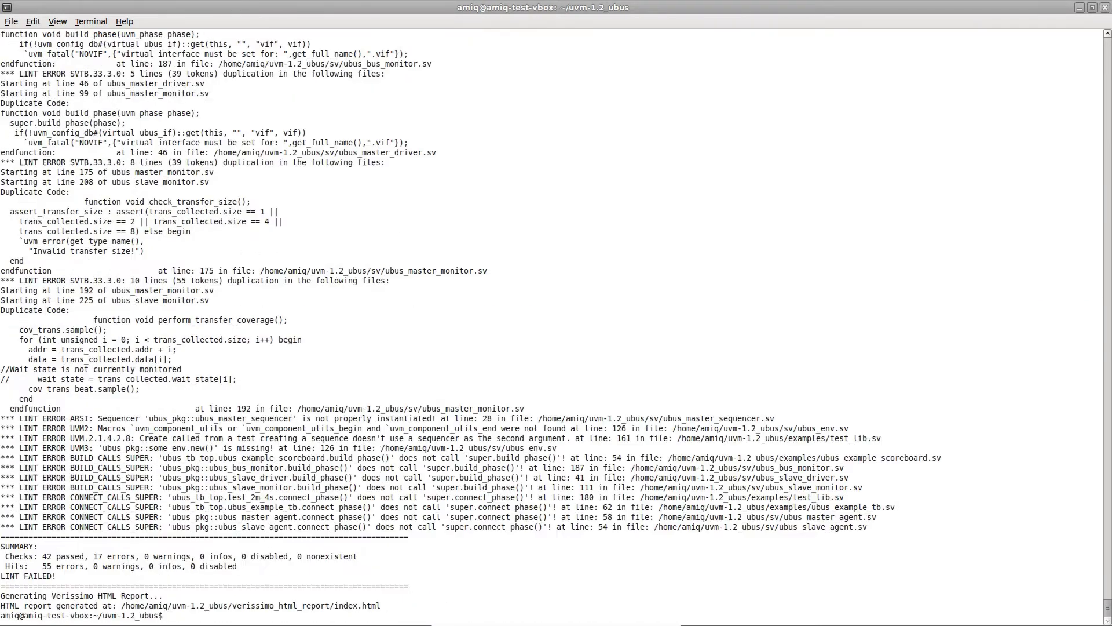
{"action": "type", "text": "veri"}
{"action": "type", "text": "ssimo.sh -gen_rulepool_doc"}
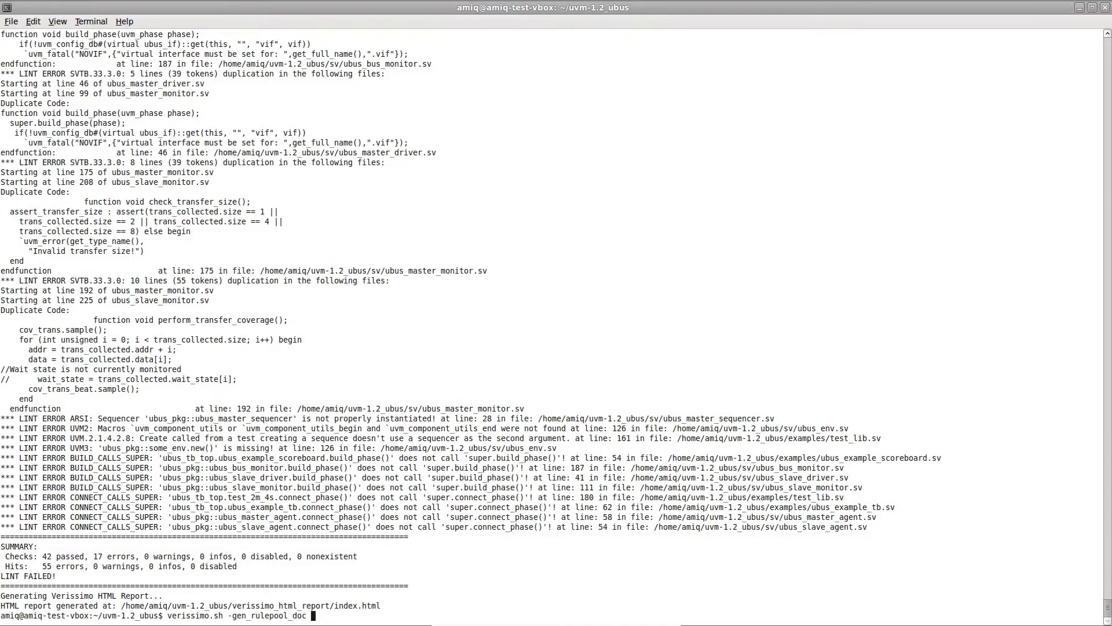
Generate Verissimo_Linter_Rule_Pool_Doc.html and view it in Firefox
{"action": "key", "text": "Return"}
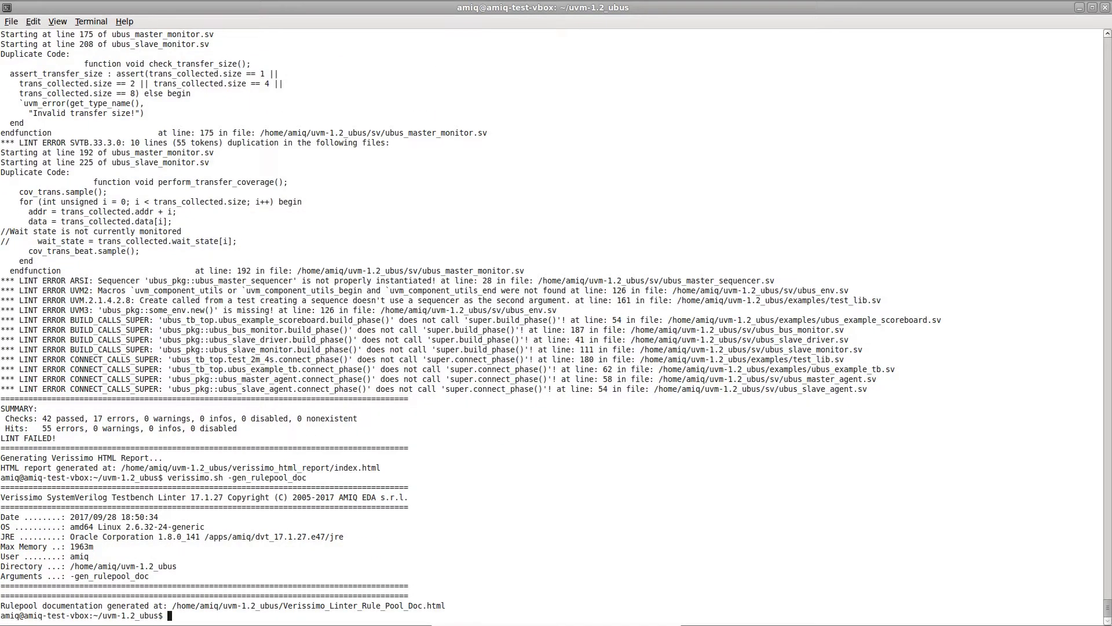
{"action": "type", "text": "firefox"}
{"action": "left_click_drag", "start_coordinate": [172, 605], "coordinate": [446, 606]}
{"action": "middle_click", "coordinate": [446, 605]}
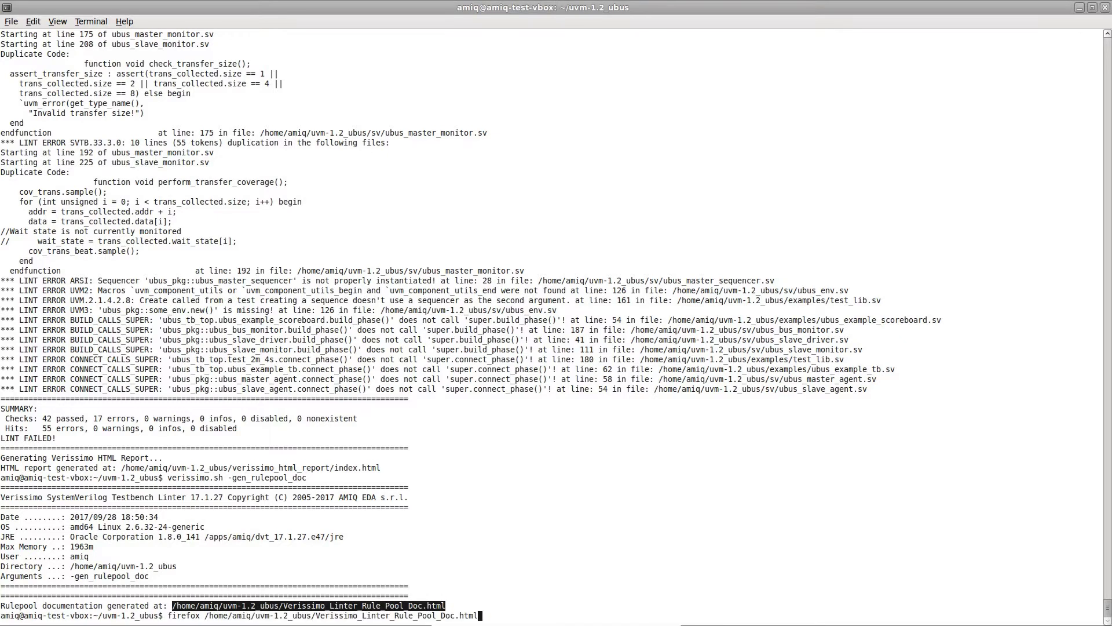
{"action": "key", "text": "Return"}
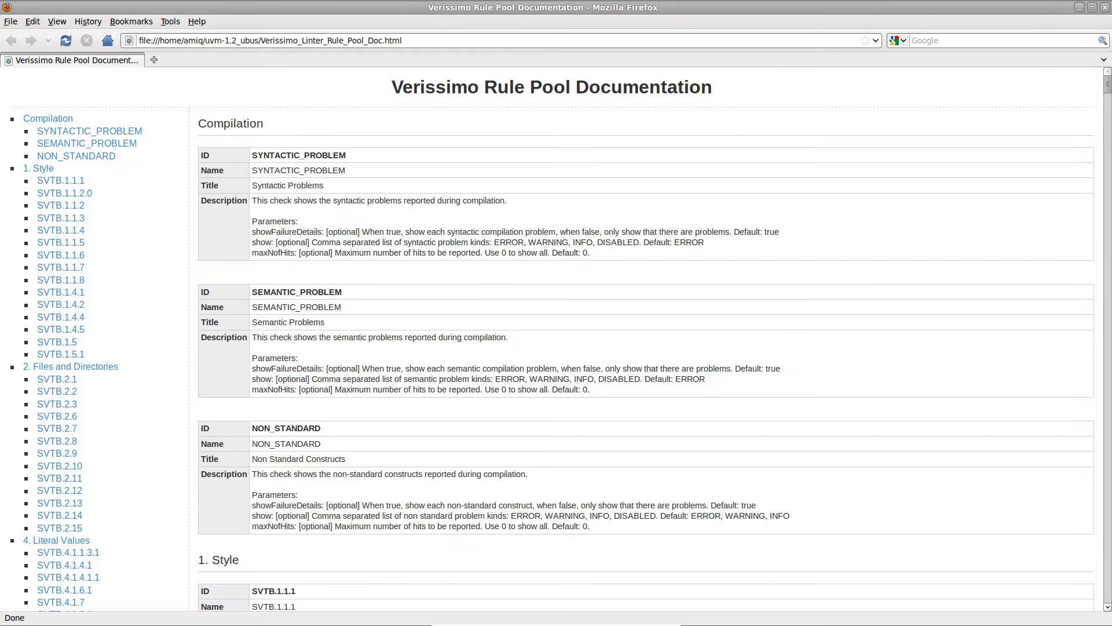
{"action": "scroll", "coordinate": [556, 348], "scroll_direction": "down", "scroll_amount": 1}
{"action": "scroll", "coordinate": [556, 347], "scroll_direction": "down", "scroll_amount": 4}
{"action": "scroll", "coordinate": [556, 347], "scroll_direction": "down", "scroll_amount": 5}
{"action": "scroll", "coordinate": [557, 348], "scroll_direction": "down", "scroll_amount": 4}
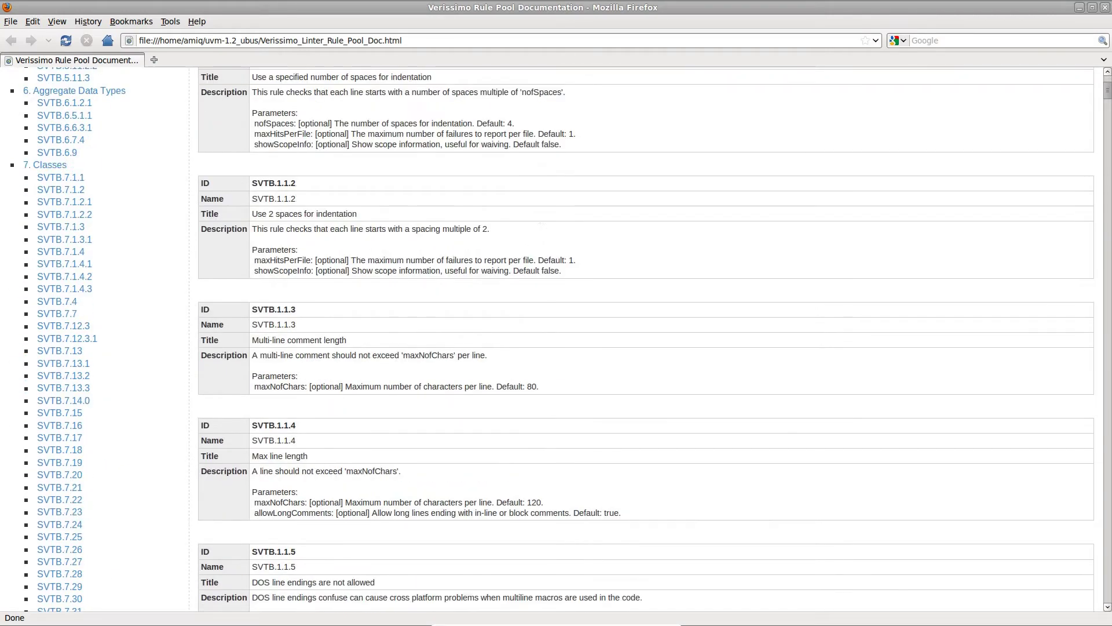
{"action": "scroll", "coordinate": [556, 348], "scroll_direction": "down", "scroll_amount": 5}
{"action": "scroll", "coordinate": [556, 348], "scroll_direction": "down", "scroll_amount": 5}
{"action": "scroll", "coordinate": [557, 348], "scroll_direction": "down", "scroll_amount": 4}
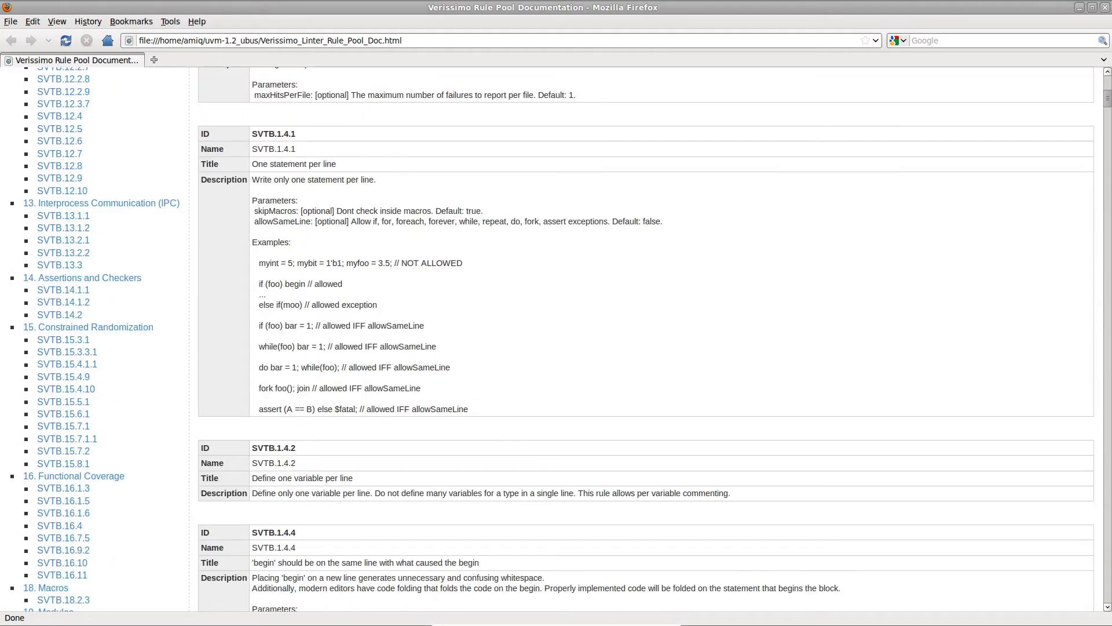
Generate verissimo_rule_pool.xml with -gen_rulepool_xml and select its path for gedit
{"action": "key", "text": "ctrl+q"}
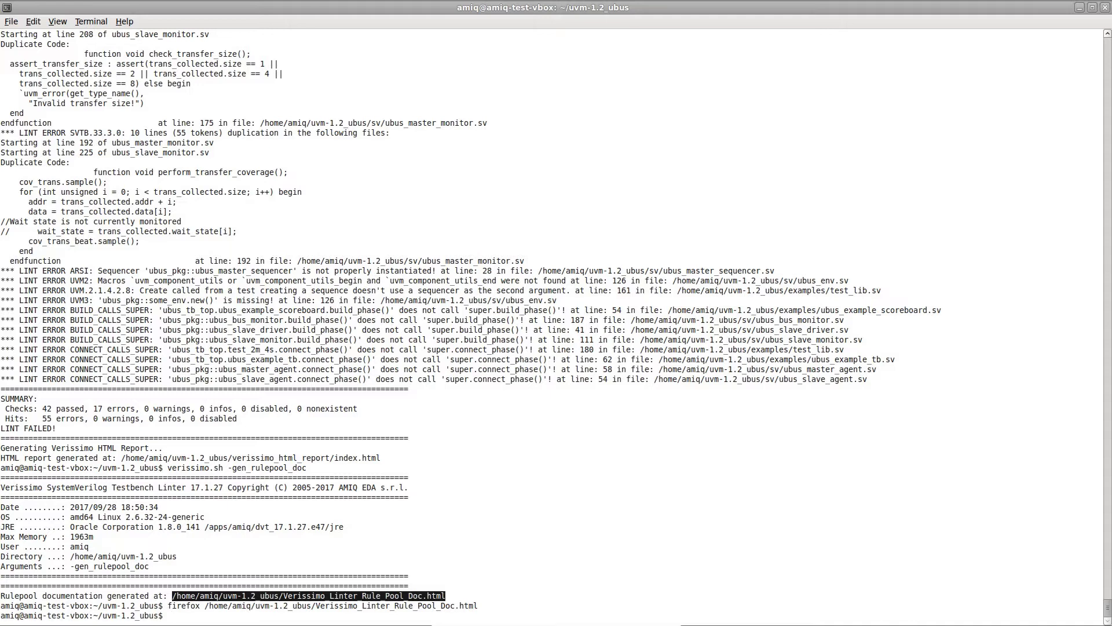
{"action": "key", "text": "Up"}
{"action": "key", "text": "Up"}
{"action": "key", "text": "BackSpace"}
{"action": "key", "text": "BackSpace"}
{"action": "key", "text": "BackSpace"}
{"action": "type", "text": "xml"}
{"action": "key", "text": "Return"}
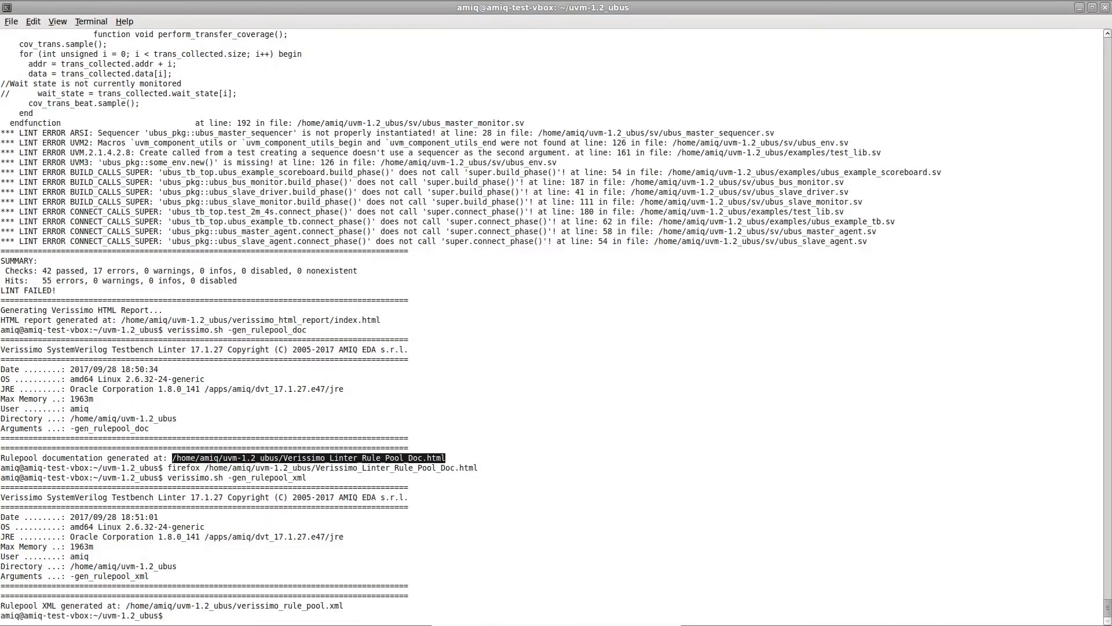
{"action": "type", "text": "gedit"}
{"action": "left_click_drag", "start_coordinate": [126, 605], "coordinate": [343, 605]}
{"action": "type", "text": "/home/amiq/uvm-1.2_ubus/verissimo_rule_pool.xml"}
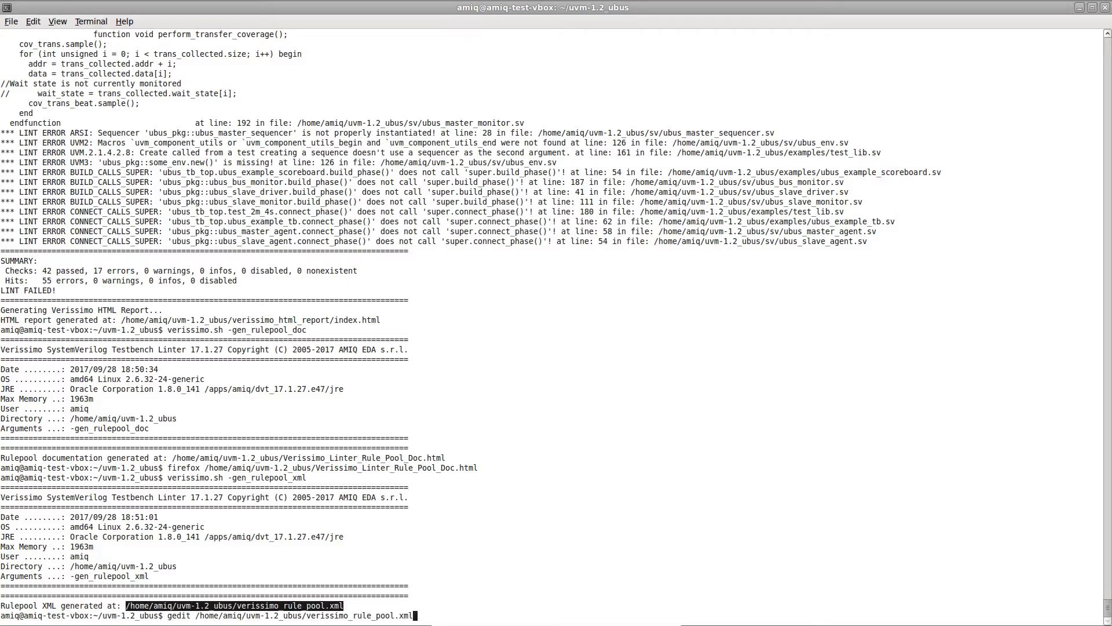
Open verissimo_rule_pool.xml in gedit and select everything from line 46 to the end
{"action": "key", "text": "Return"}
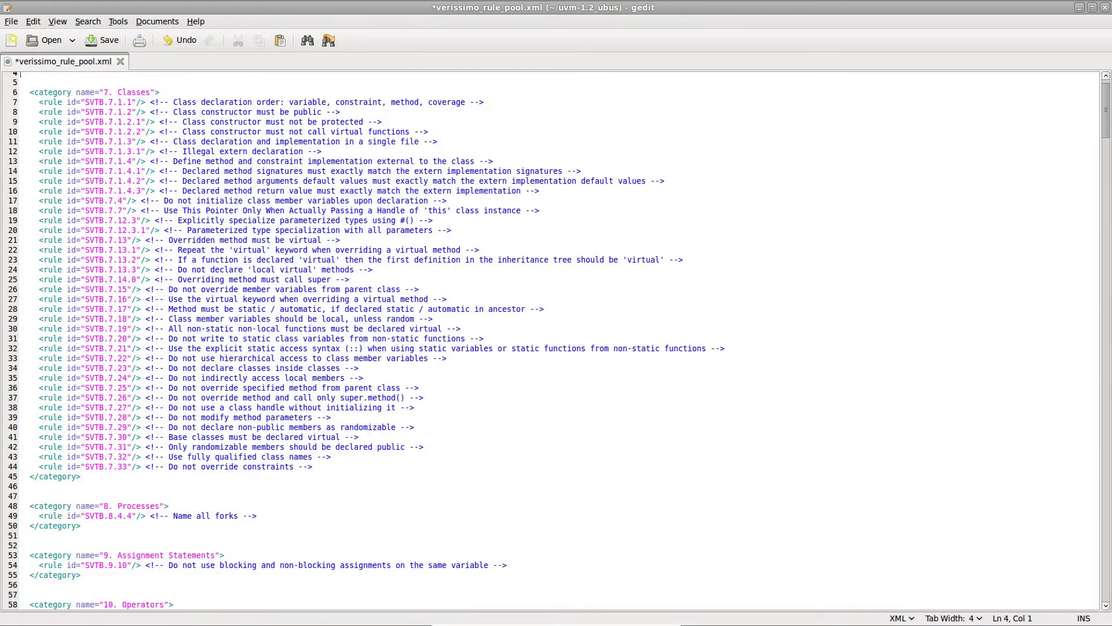
{"action": "left_click_drag", "start_coordinate": [30, 486], "coordinate": [71, 604]}
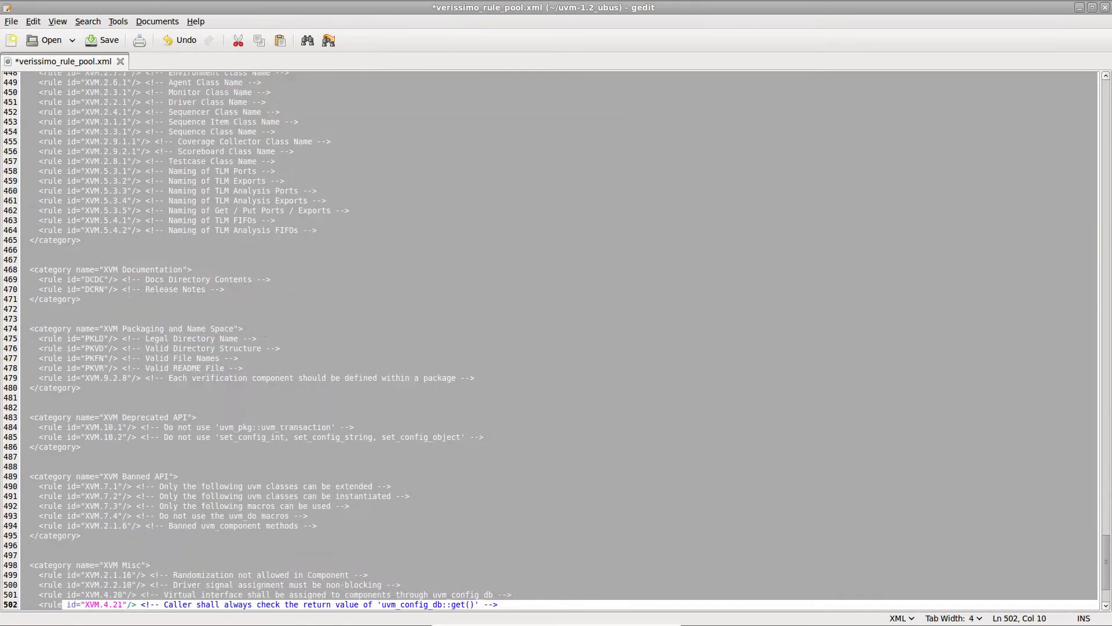
{"action": "left_click_drag", "start_coordinate": [72, 604], "coordinate": [20, 595]}
Delete the later categories and every Classes rule except SVTB.7.14.0
{"action": "key", "text": "Delete"}
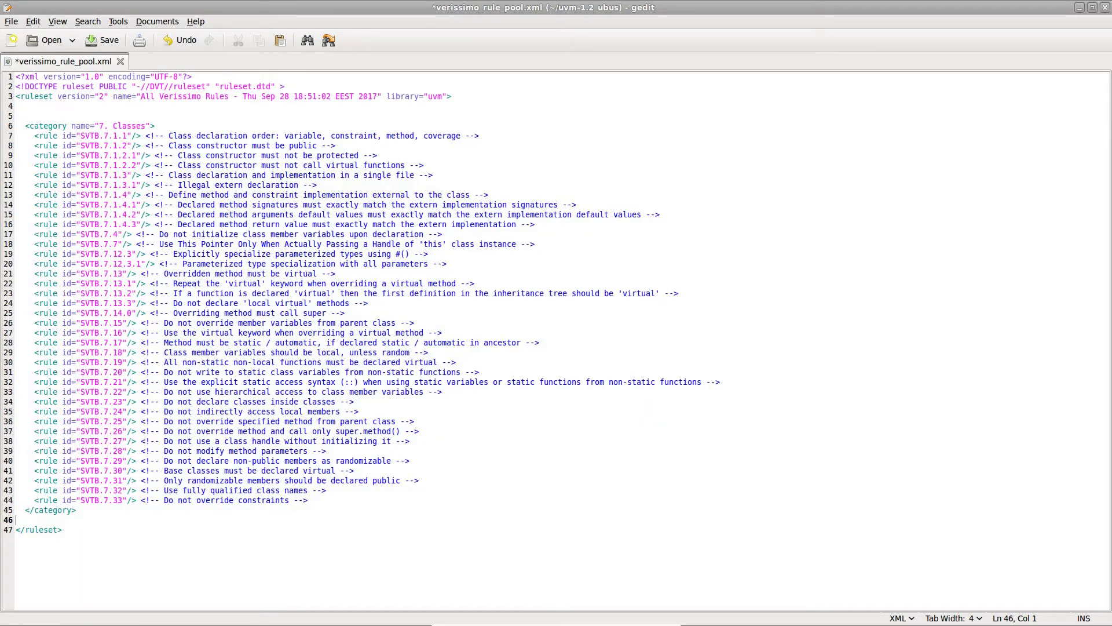
{"action": "key", "text": "Up"}
{"action": "key", "text": "Left"}
{"action": "key", "text": "shift+Up"}
{"action": "key", "text": "shift+Up"}
{"action": "key", "text": "shift+Up"}
{"action": "key", "text": "shift+Home"}
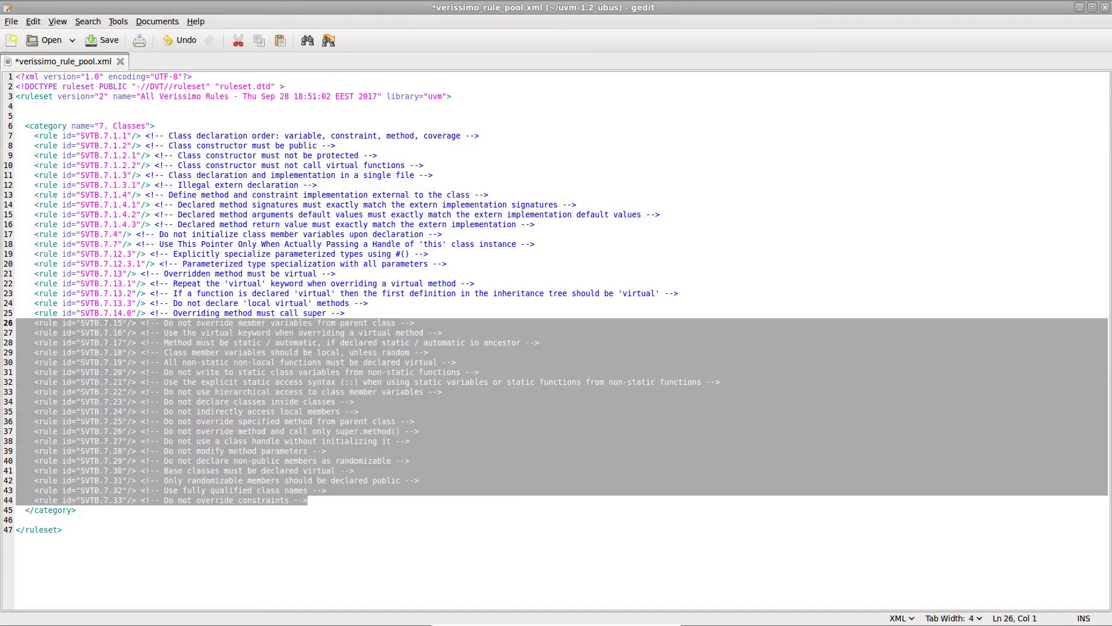
{"action": "key", "text": "Delete"}
{"action": "key", "text": "Up"}
{"action": "key", "text": "Left"}
{"action": "key", "text": "shift+Up"}
{"action": "key", "text": "shift+Up"}
{"action": "key", "text": "shift+Up"}
{"action": "key", "text": "shift+Home"}
{"action": "key", "text": "Delete"}
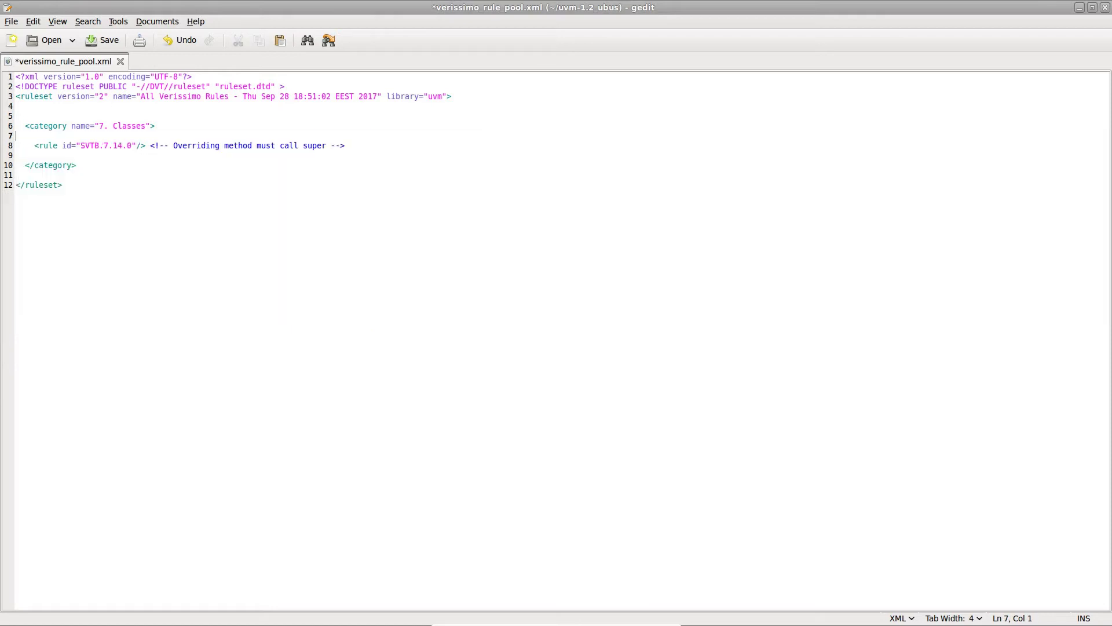
{"action": "type", "text": "name=\"SVTB"}
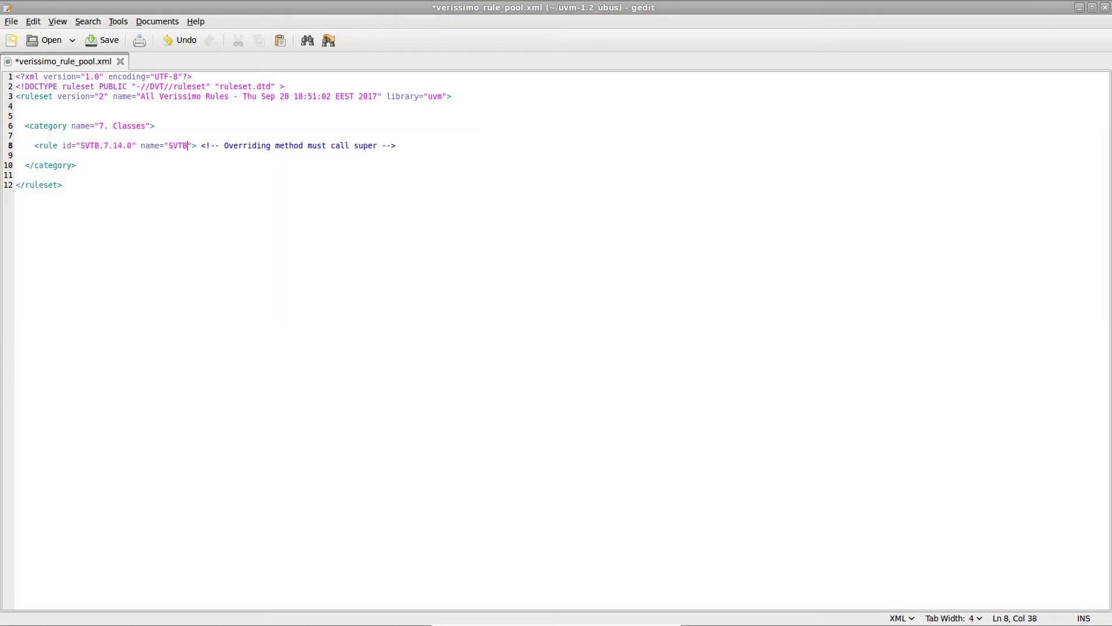
{"action": "type", "text": ".7.14.0 for monitors\""}
Make SVTB.7.14.0 an opening tag named 'for monitors' with a closing </rule>
{"action": "key", "text": "Delete"}
{"action": "key", "text": "End"}
{"action": "key", "text": "Return"}
{"action": "type", "text": "</rule>"}
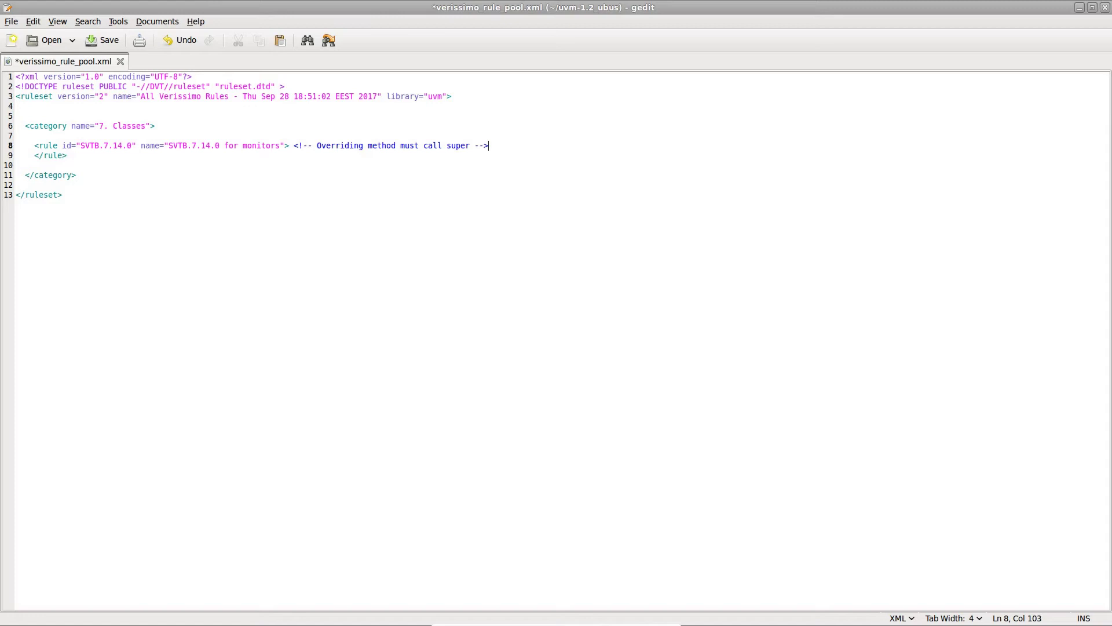
{"action": "key", "text": "Home"}
{"action": "key", "text": "Return"}
{"action": "key", "text": "Up"}
{"action": "key", "text": "Tab"}
{"action": "type", "text": "<property key=\"baseClass\" value=\""}
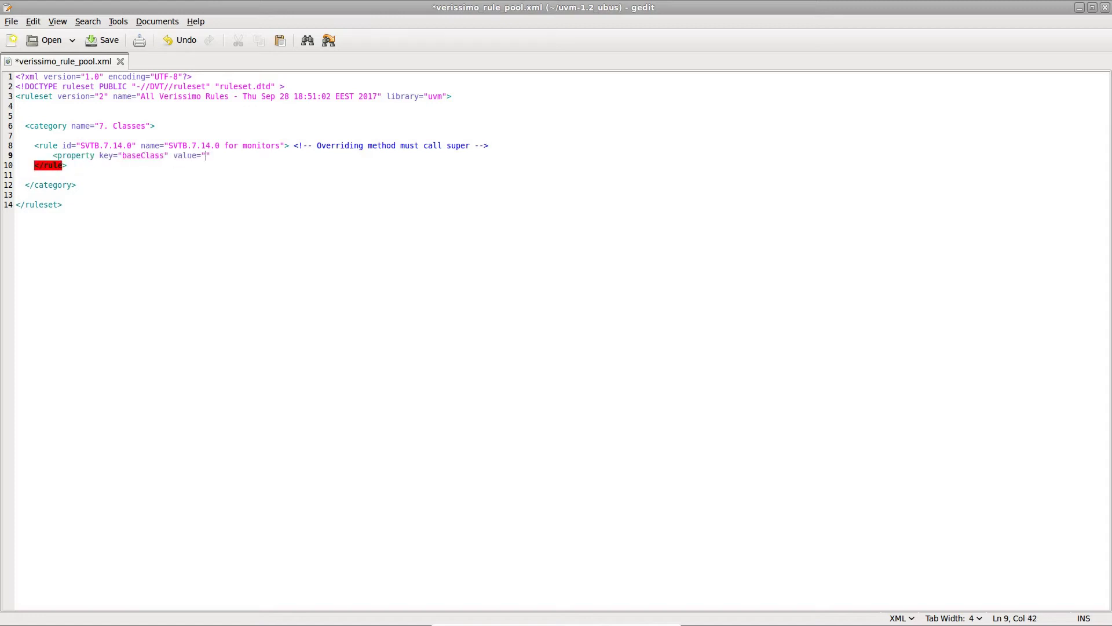
{"action": "type", "text": "uvm_pkg::uvm_monitor\"/>"}
Add a baseClass uvm_pkg::uvm_monitor property and a copied methodName build_phase property
{"action": "key", "text": "Return"}
{"action": "key", "text": "Up"}
{"action": "key", "text": "End"}
{"action": "key", "text": "ctrl+shift+Left"}
{"action": "key", "text": "ctrl+shift+Left"}
{"action": "key", "text": "ctrl+shift+Left"}
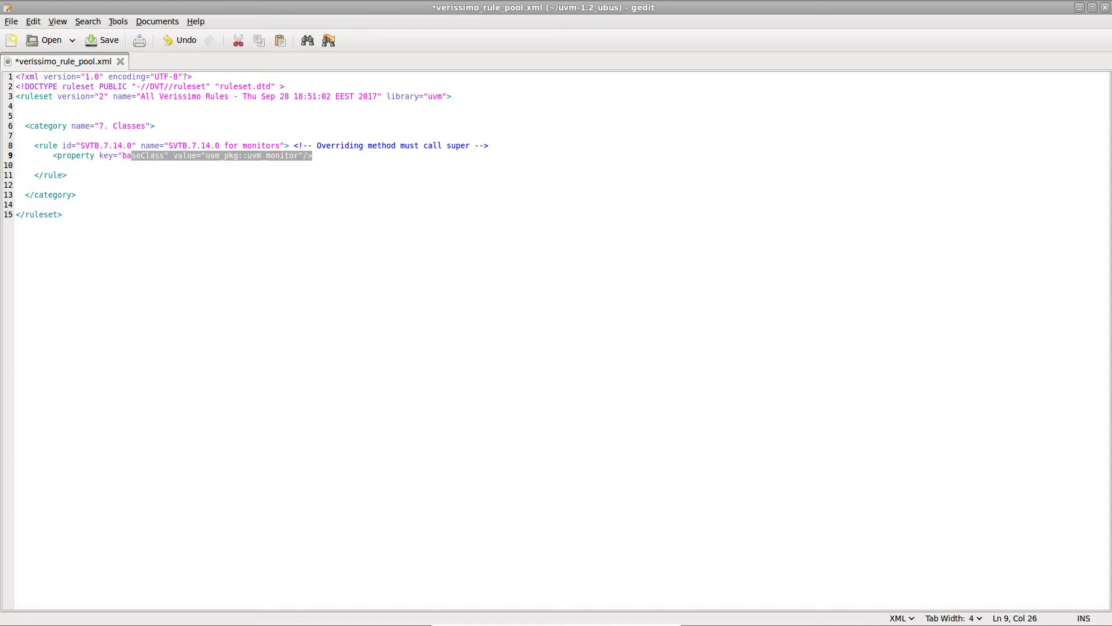
{"action": "key", "text": "ctrl+shift+Left"}
{"action": "key", "text": "ctrl+shift+Left"}
{"action": "key", "text": "ctrl+shift+Left"}
{"action": "key", "text": "ctrl+c"}
{"action": "key", "text": "Down"}
{"action": "key", "text": "ctrl+v"}
{"action": "key", "text": "ctrl+Left"}
{"action": "key", "text": "ctrl+Left"}
{"action": "key", "text": "ctrl+Left"}
{"action": "key", "text": "ctrl+shift+Left"}
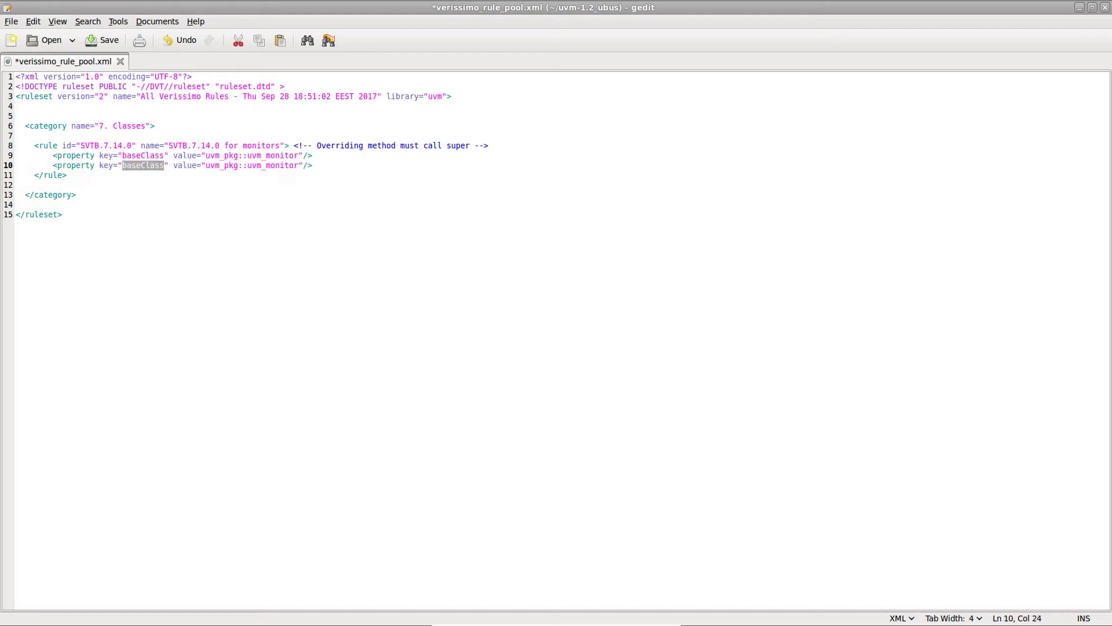
{"action": "type", "text": "methodName"}
{"action": "key", "text": "ctrl+Right"}
{"action": "key", "text": "ctrl+Right"}
{"action": "key", "text": "ctrl+Delete"}
{"action": "key", "text": "ctrl+Delete"}
{"action": "key", "text": "ctrl+Delete"}
{"action": "type", "text": "build_phase"}
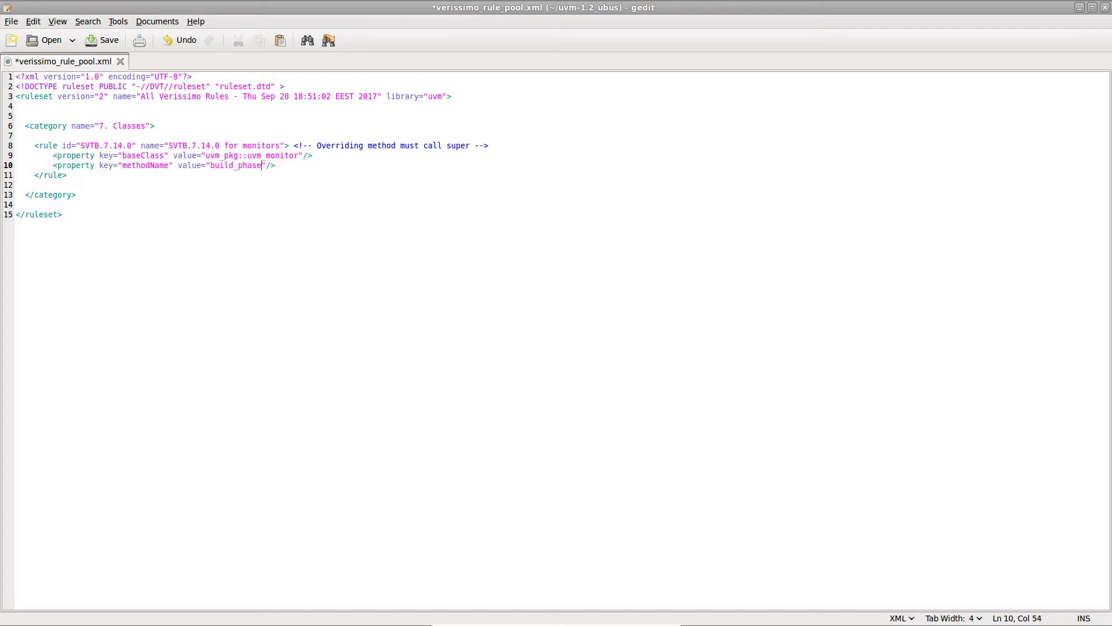
Duplicate the rule as 'SVTB.7.14.0 for drivers' with baseClass uvm_pkg::uvm_driver
{"action": "key", "text": "Down"}
{"action": "key", "text": "End"}
{"action": "key", "text": "shift+Up"}
{"action": "key", "text": "shift+Up"}
{"action": "key", "text": "shift+Up"}
{"action": "key", "text": "shift+Home"}
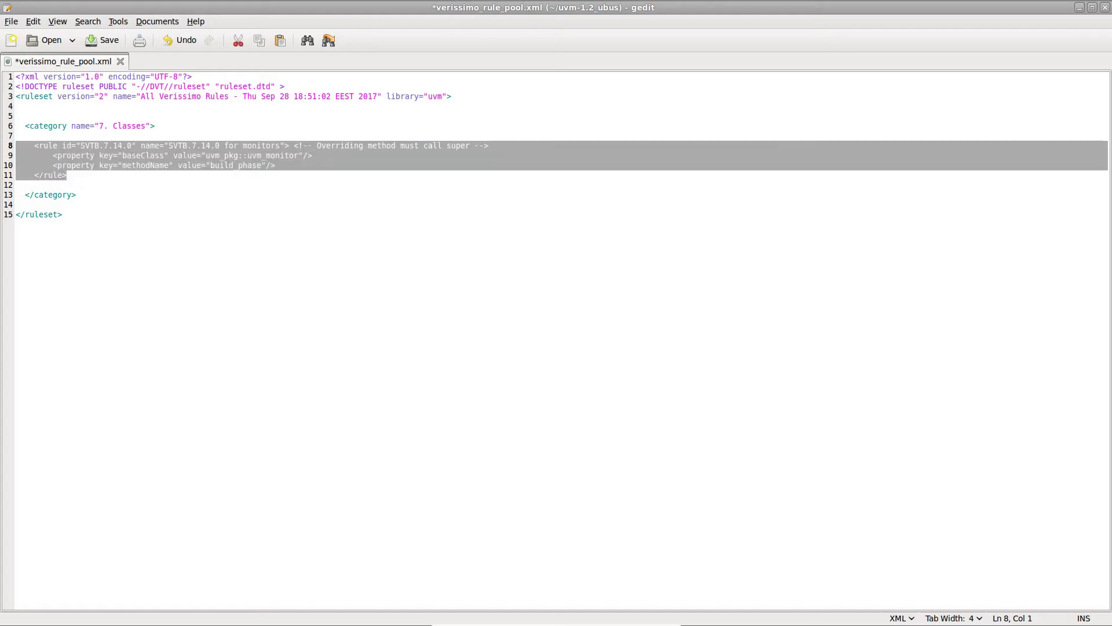
{"action": "middle_click", "coordinate": [35, 184]}
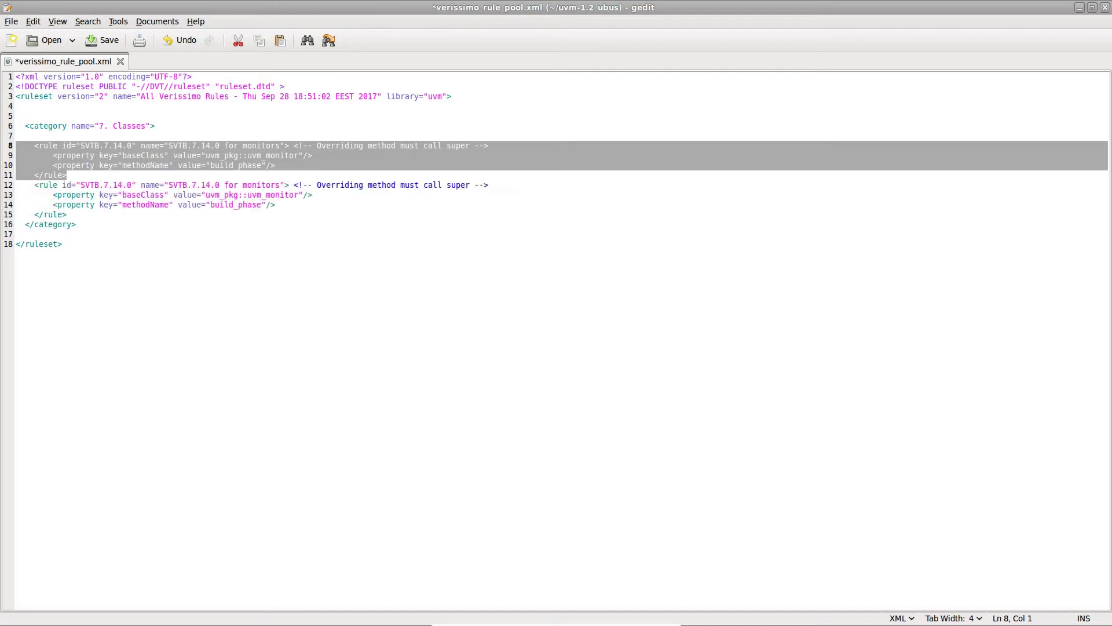
{"action": "double_click", "coordinate": [260, 184]}
{"action": "type", "text": "drivers"}
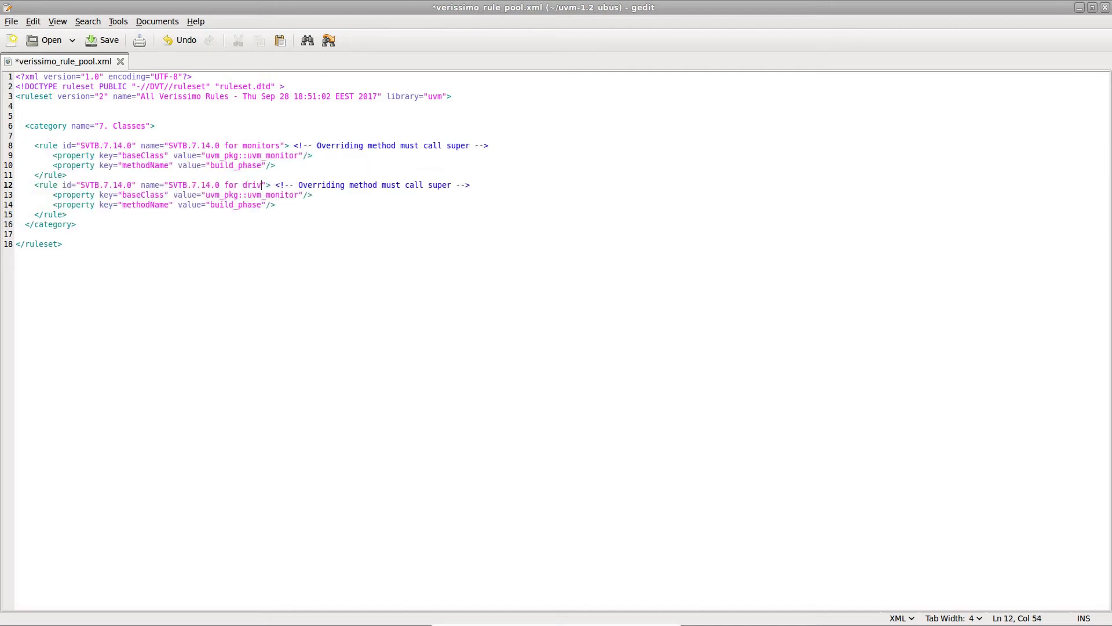
{"action": "left_click", "coordinate": [265, 195]}
{"action": "key", "text": "ctrl+Delete"}
{"action": "type", "text": "driver"}
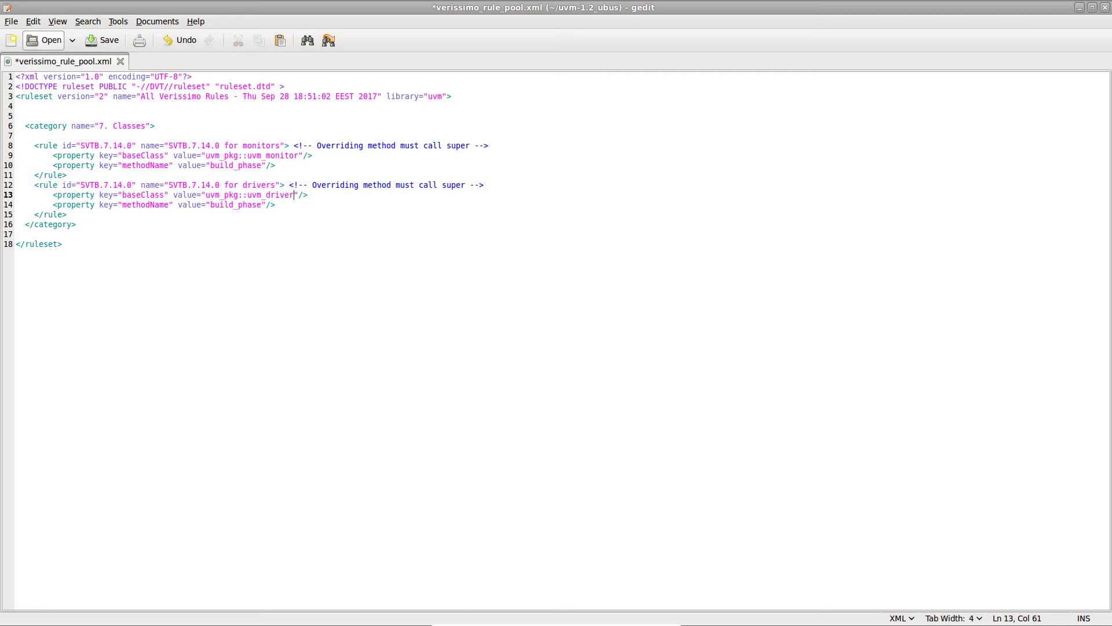
Save the ruleset as custom_ruleset.xml
{"action": "left_click", "coordinate": [12, 21]}
{"action": "left_click", "coordinate": [30, 78]}
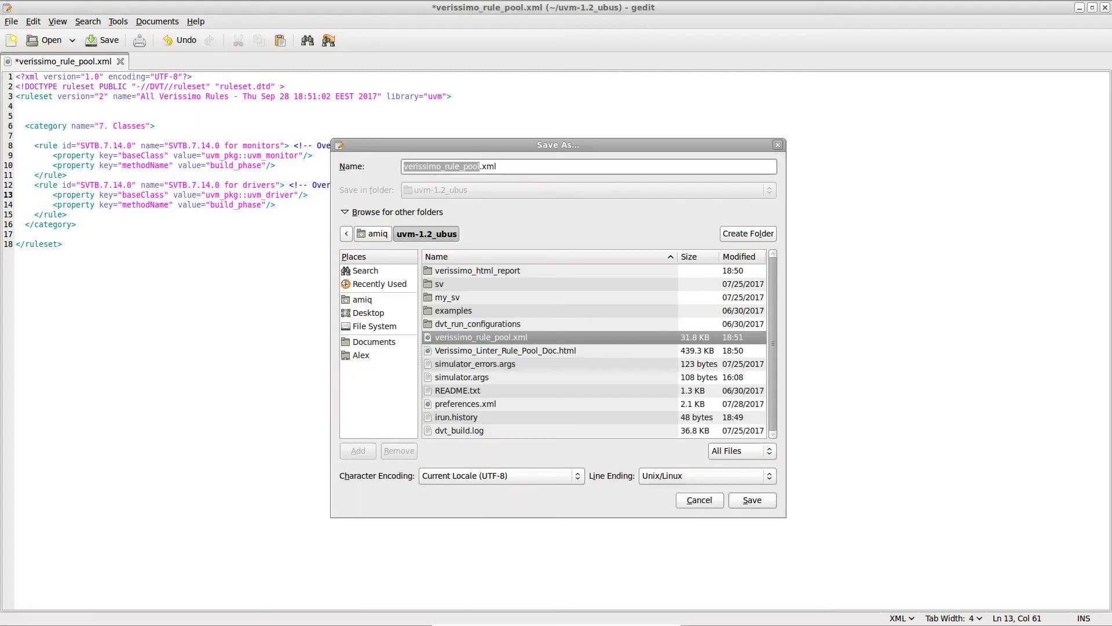
{"action": "type", "text": "custom_ruleset"}
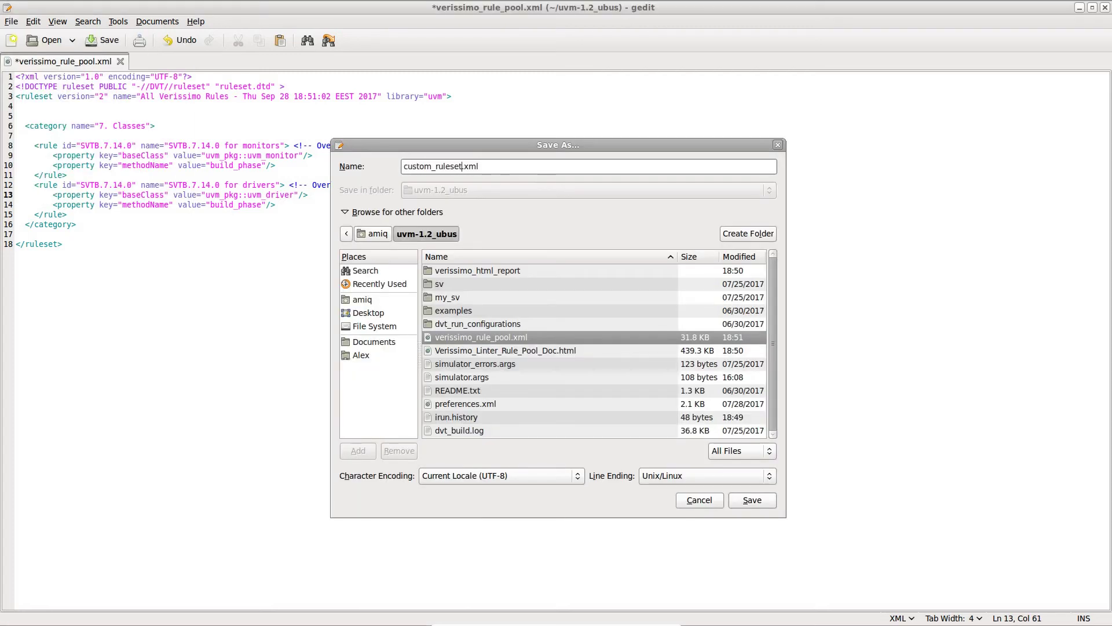
{"action": "left_click", "coordinate": [751, 499]}
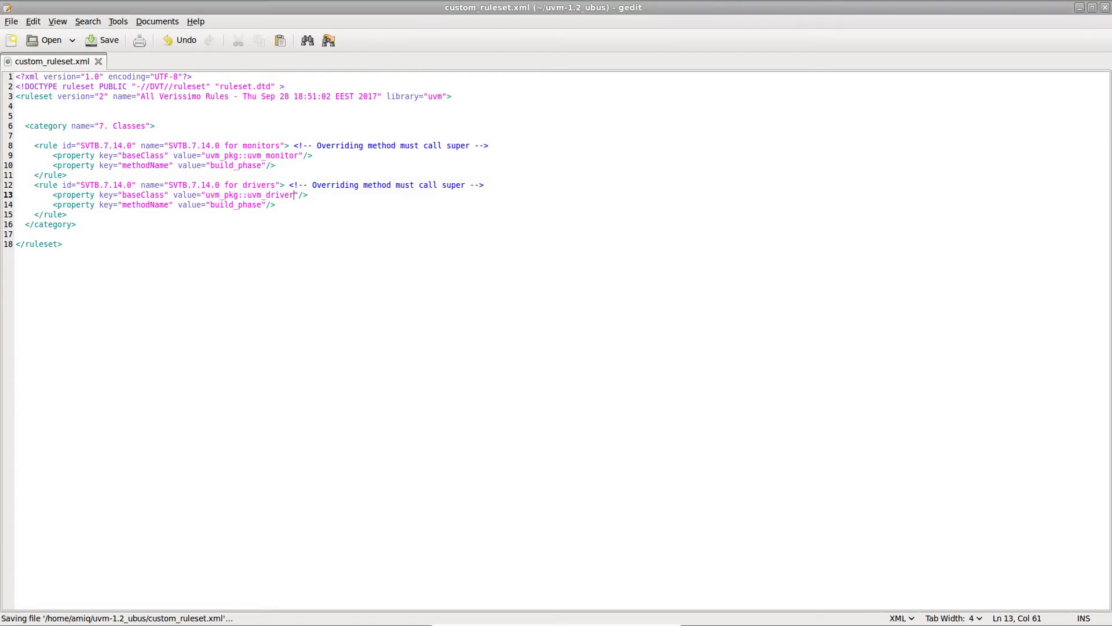
Lint with custom_ruleset.xml and highlight the three SVTB.7.14.0 missing super.build_phase() errors
{"action": "key", "text": "alt+Tab"}
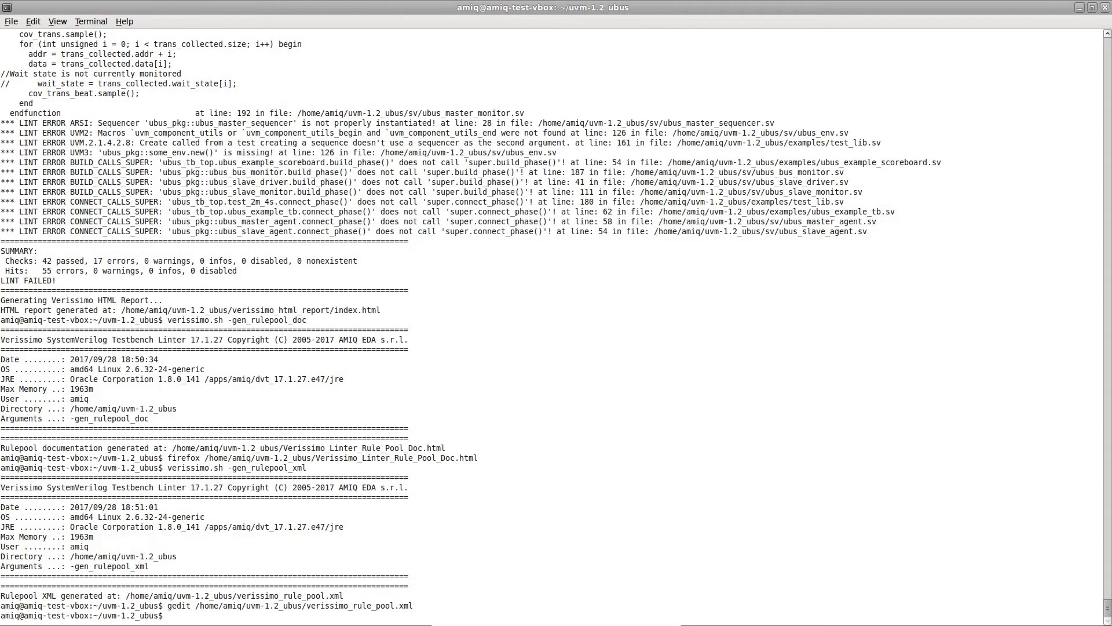
{"action": "type", "text": "verissimo.sh -cmd simula"}
{"action": "type", "text": "tor.args -ruleset custom_ruleset.xml"}
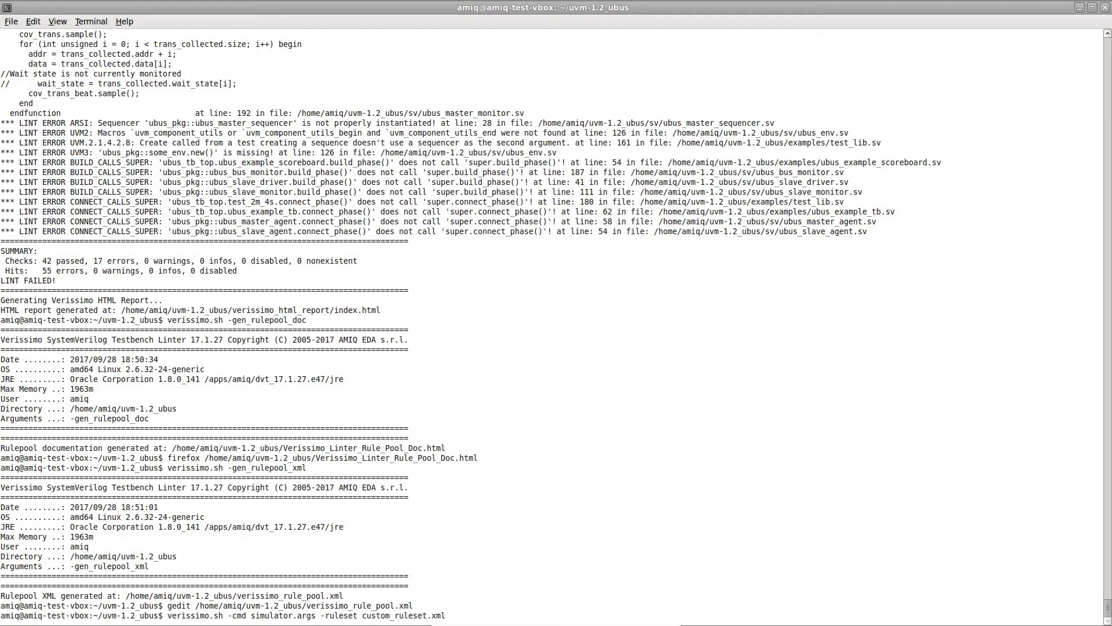
{"action": "key", "text": "Return"}
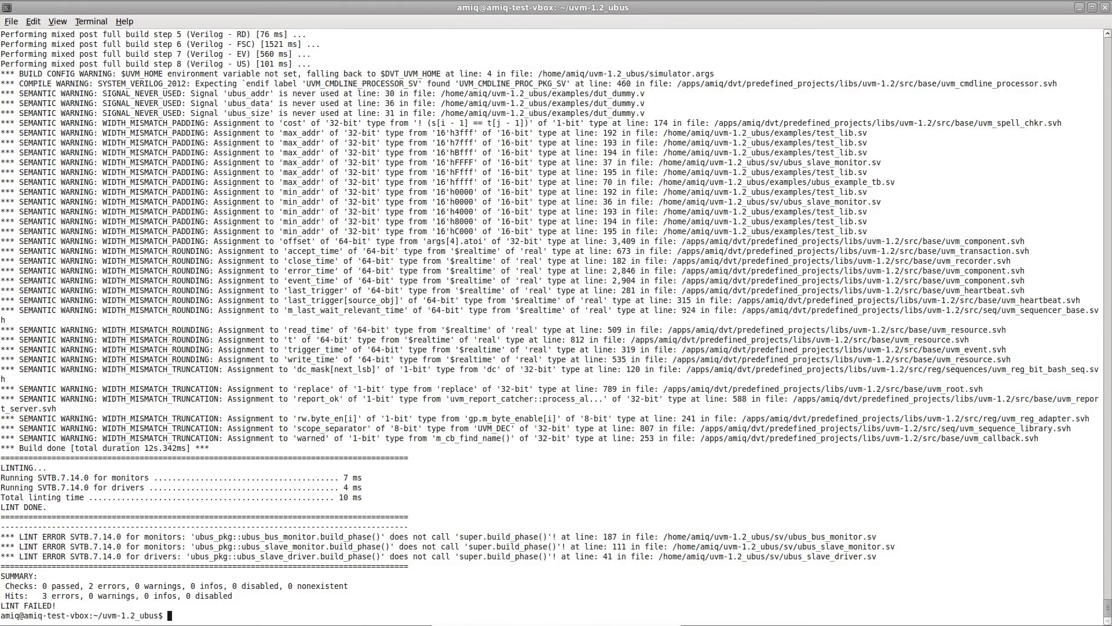
{"action": "left_click_drag", "start_coordinate": [98, 536], "coordinate": [873, 556]}
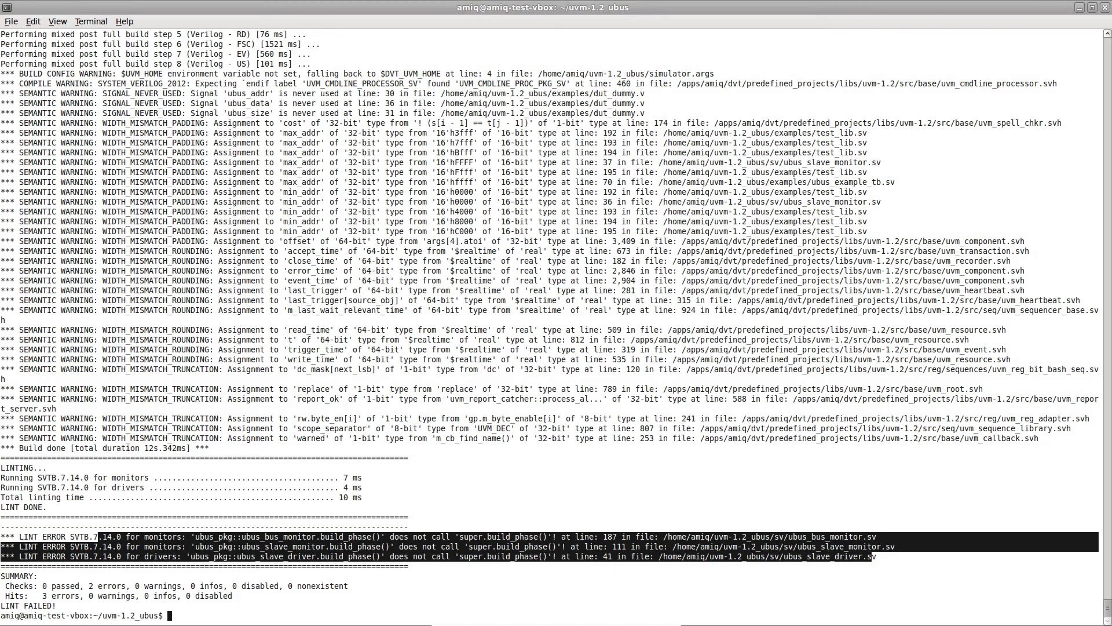
{"action": "type", "text": "verissimo.sh -cmd simulato"}
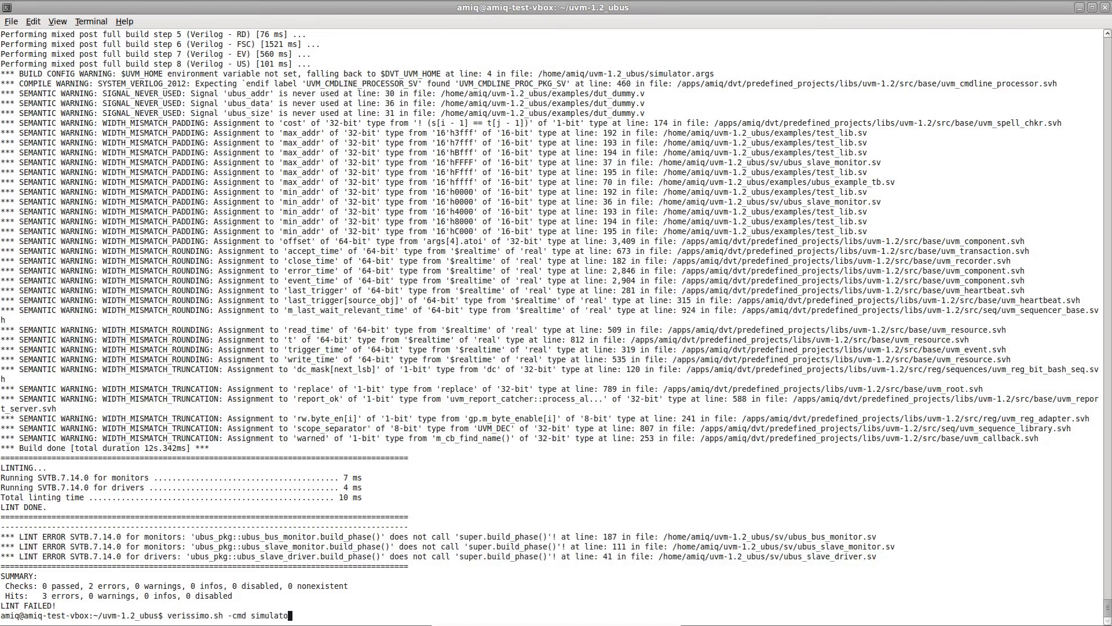
{"action": "type", "text": "r_errors.args"}
Lint simulator_errors.args, which fails on compile errors, then rerun it with -ignore_compile_errors
{"action": "key", "text": "Return"}
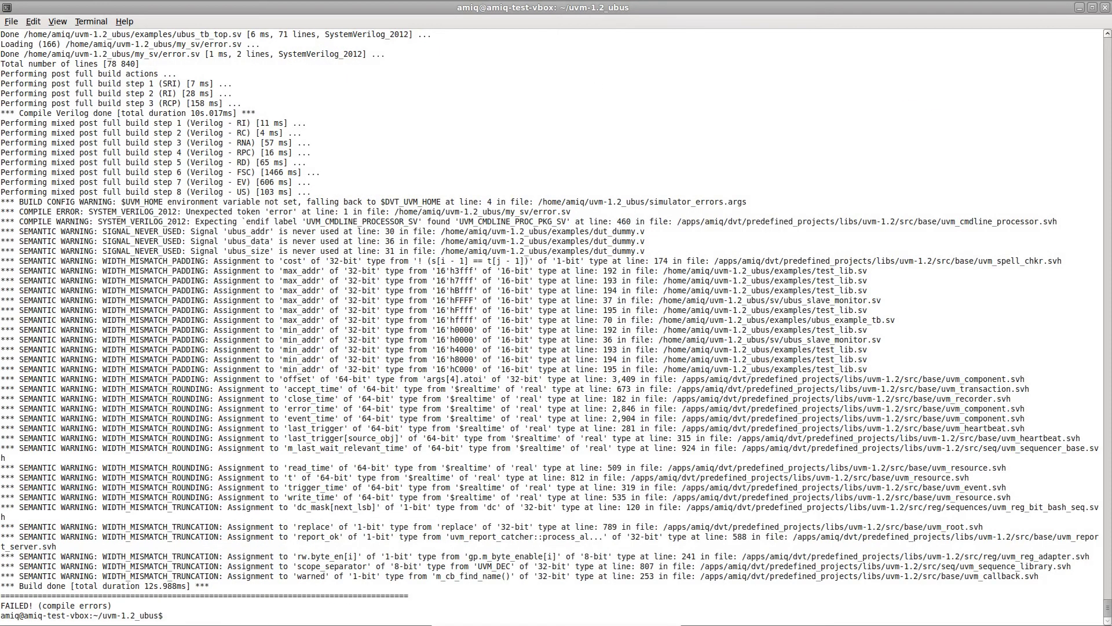
{"action": "left_click_drag", "start_coordinate": [1095, 606], "coordinate": [2, 596]}
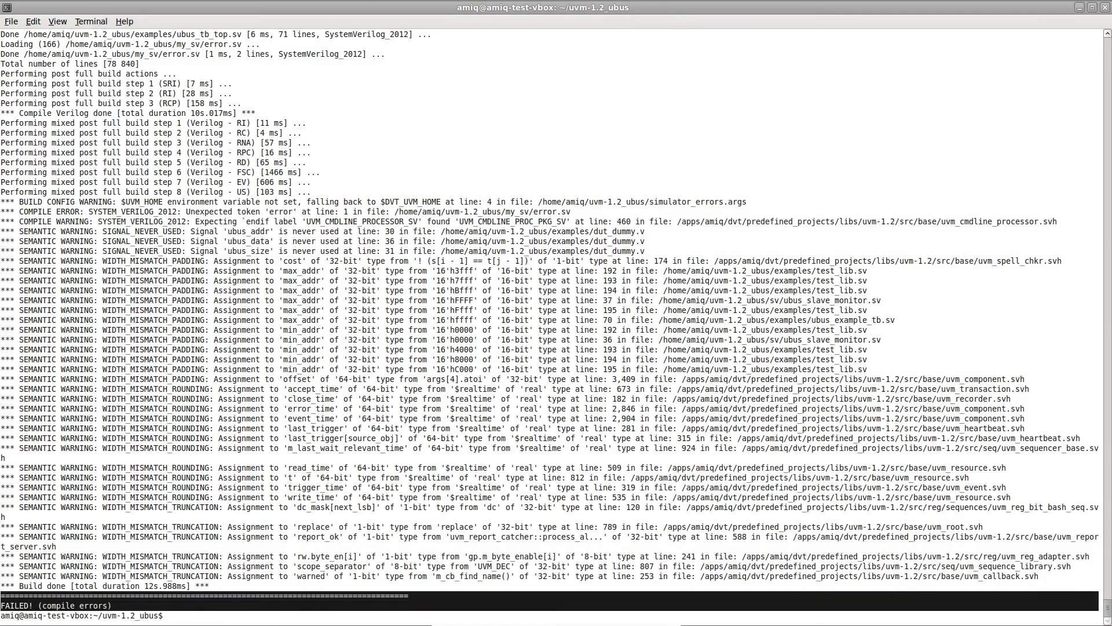
{"action": "left_click", "coordinate": [2, 596]}
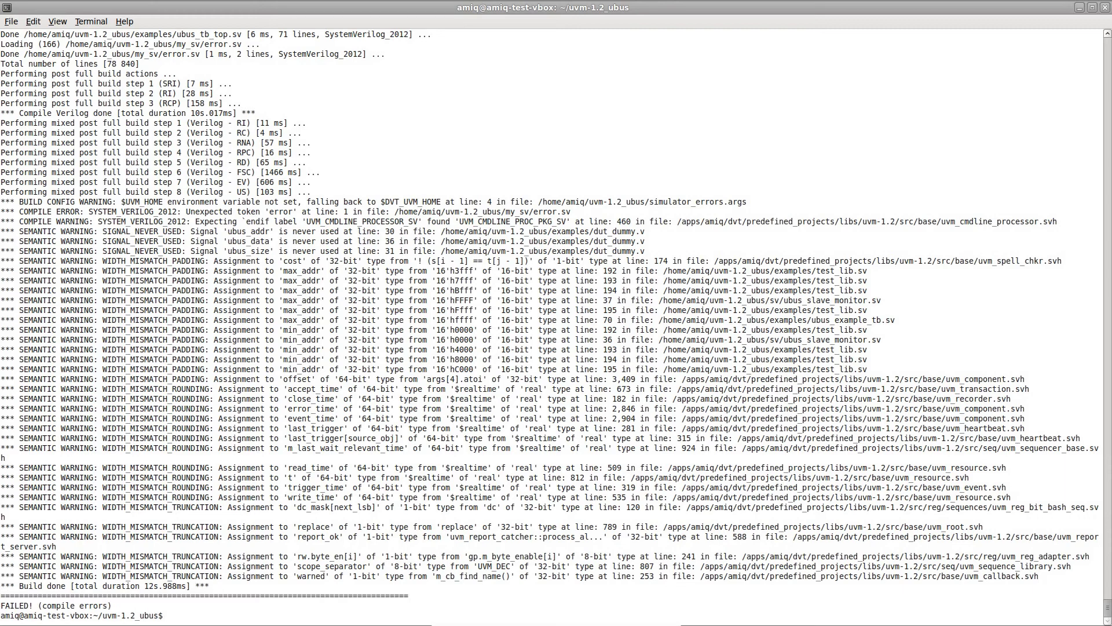
{"action": "key", "text": "Up"}
{"action": "type", "text": "-ignore_compile_erro"}
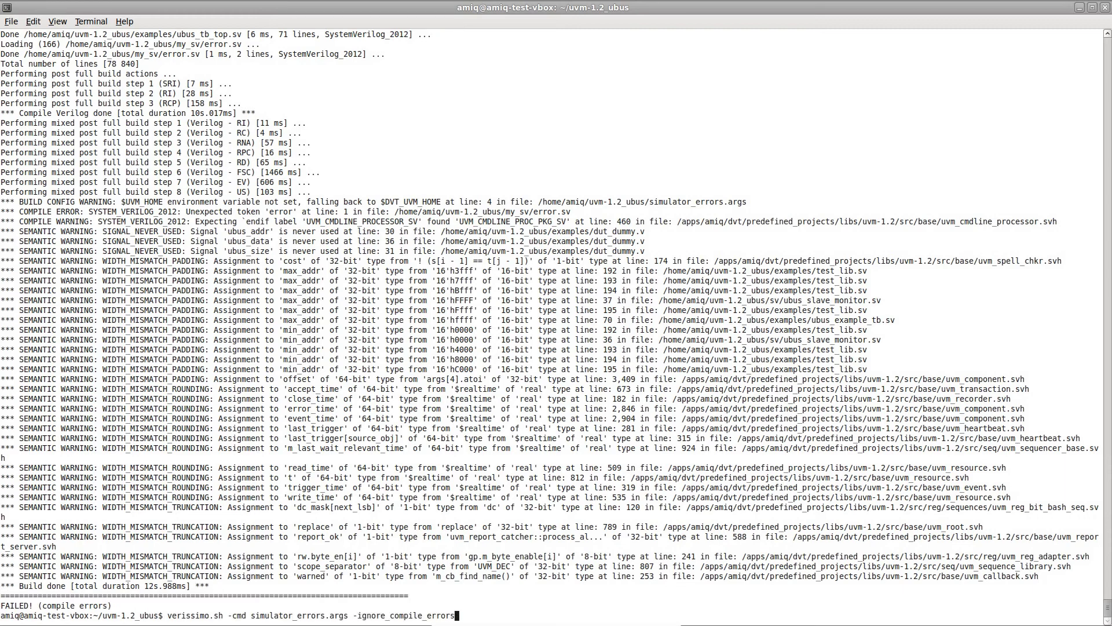
{"action": "type", "text": "rs"}
{"action": "key", "text": "Return"}
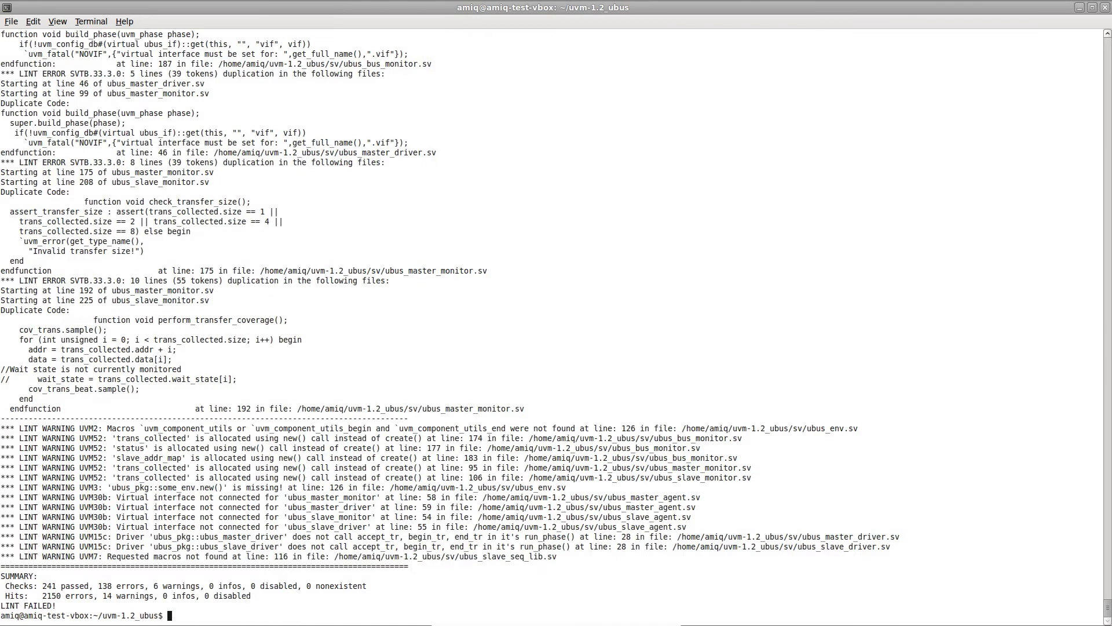